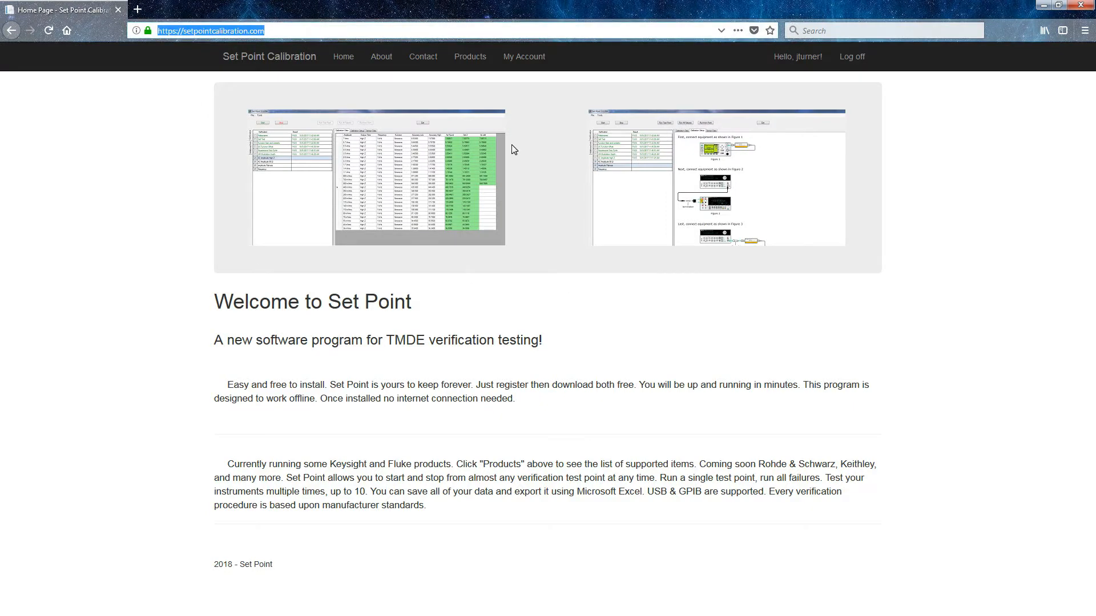
Open the website account page and examine the Set Point download and the offline licences of the managed accounts.
left_click(524, 57)
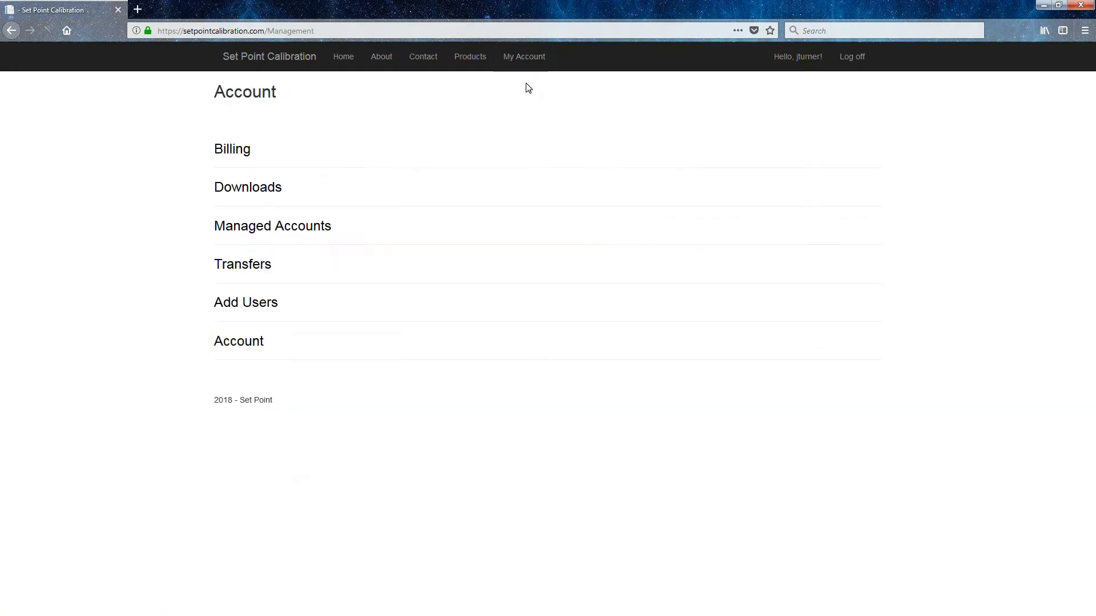
left_click(234, 190)
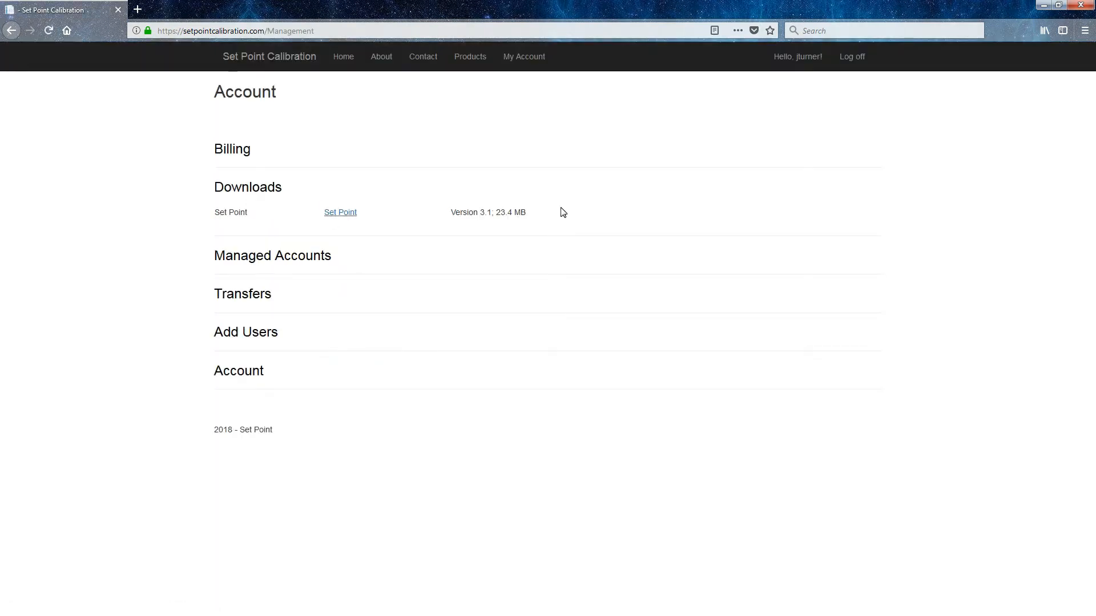
left_click_drag(333, 215, 648, 211)
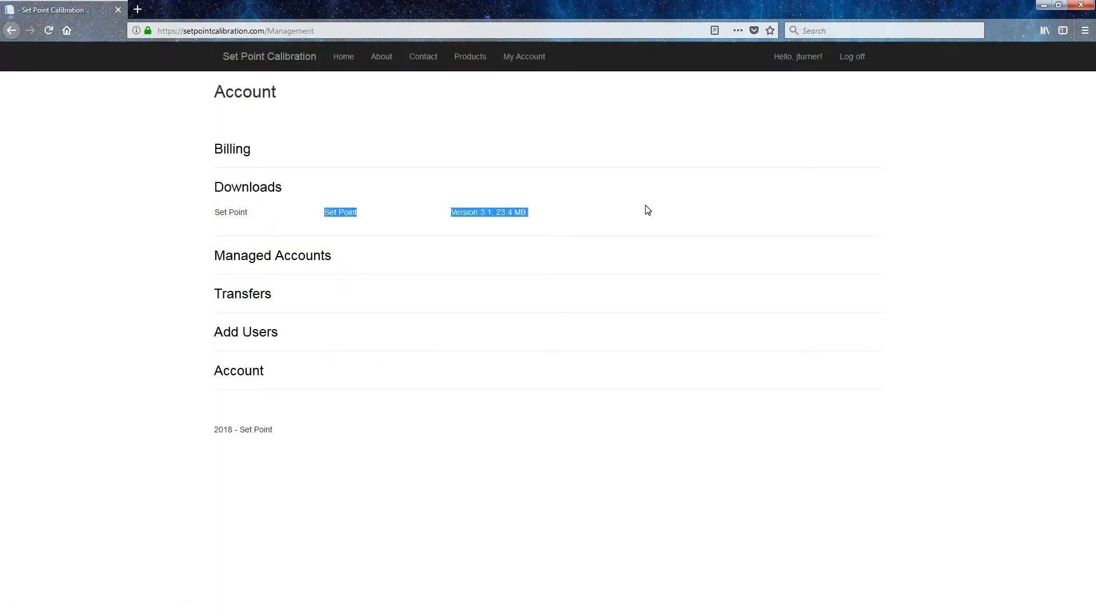
left_click(243, 261)
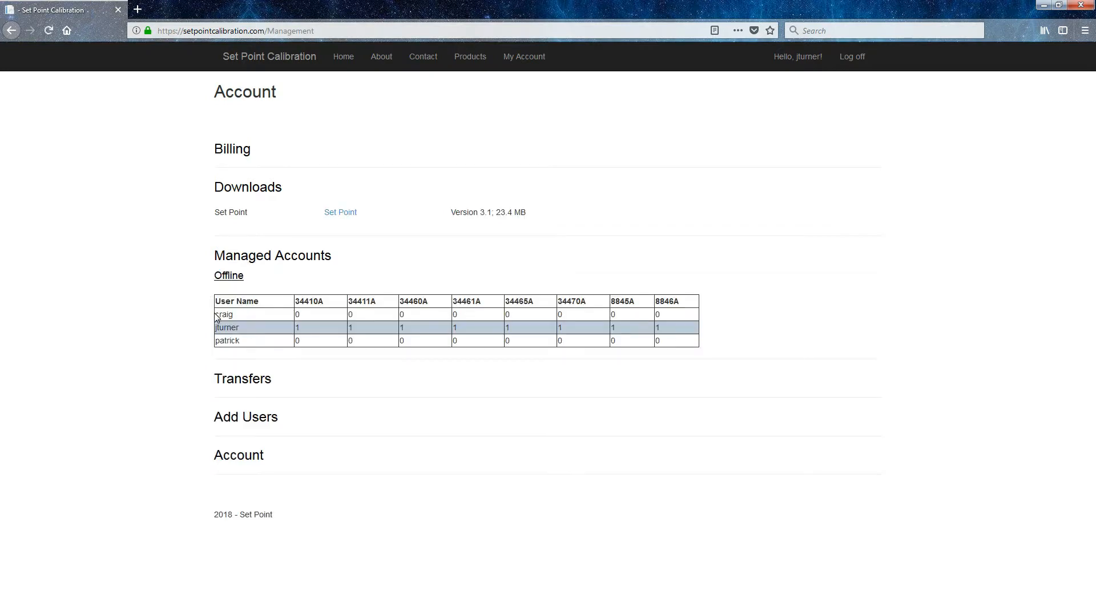
Examine the licence transfer section, including the source user choices and the available quantities for part number 34411A.
left_click(238, 379)
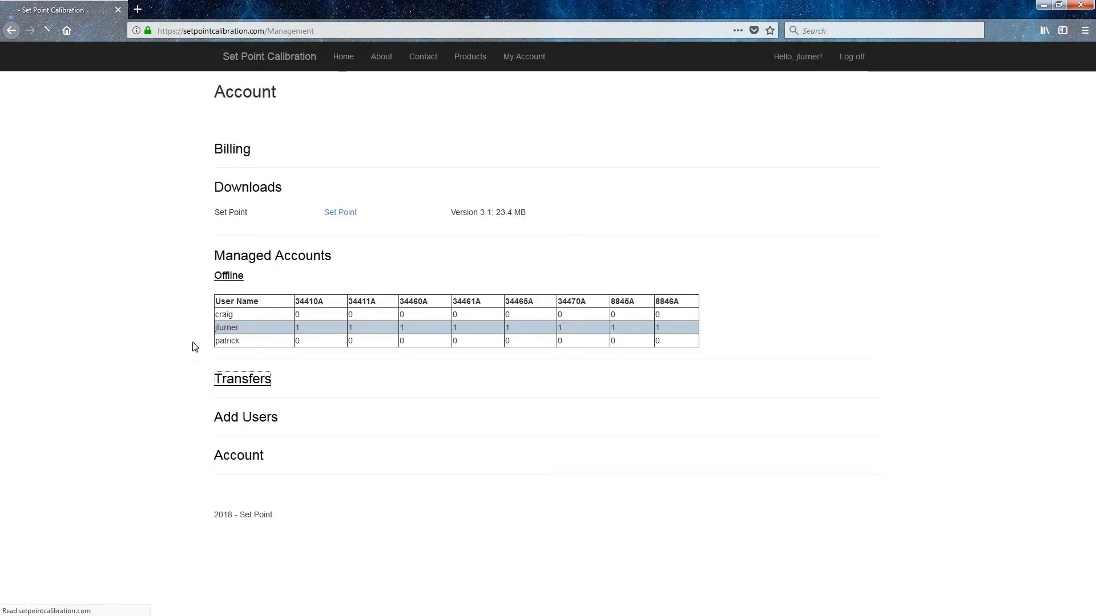
scroll(197, 351, "down", 4)
left_click(287, 224)
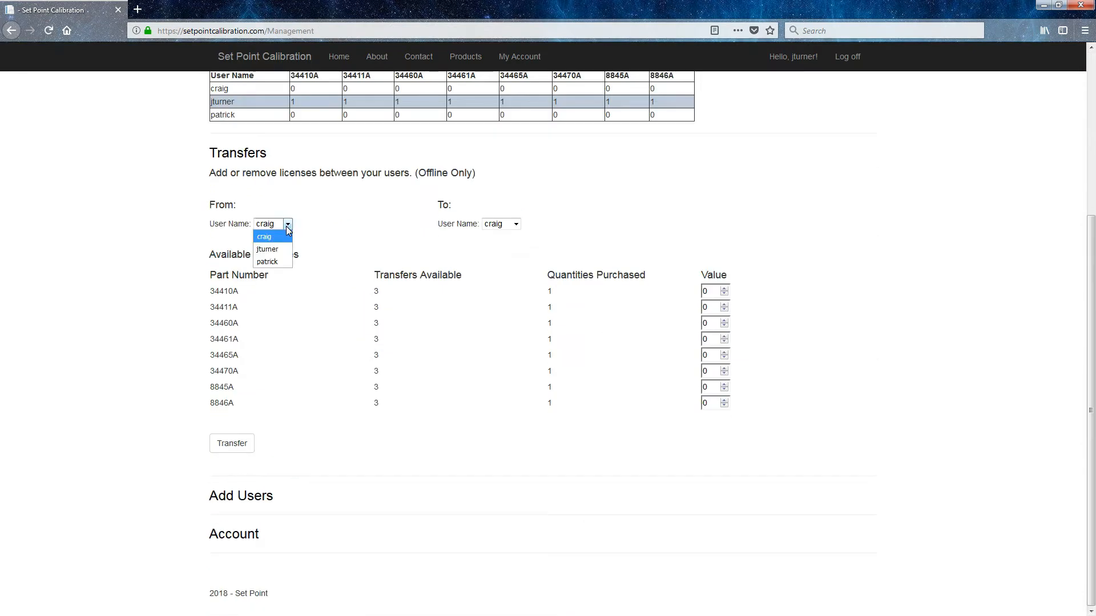
left_click(219, 307)
left_click_drag(219, 307, 484, 309)
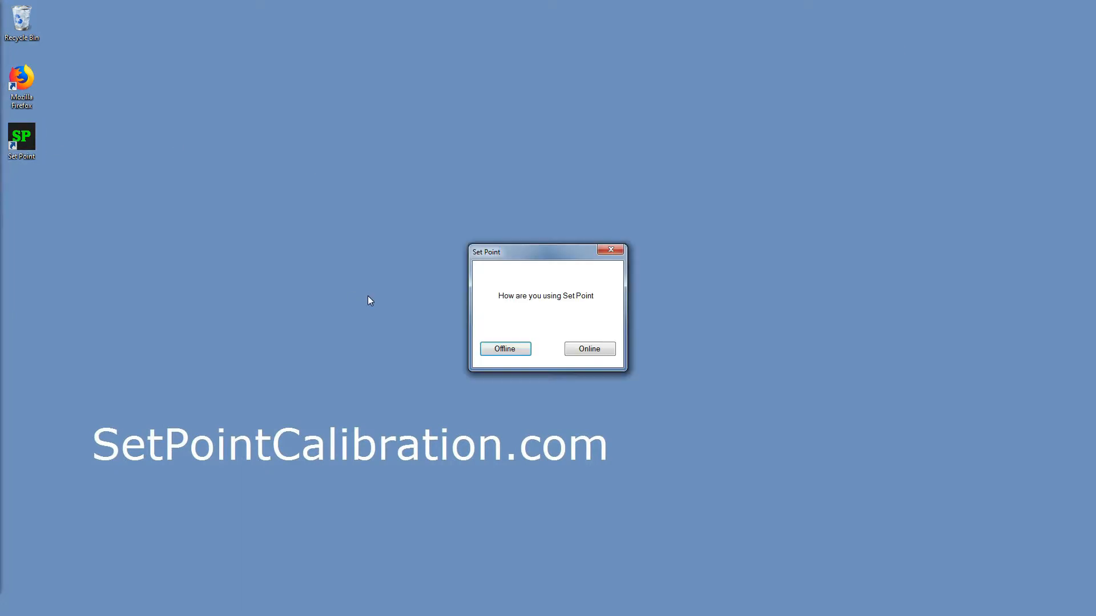
In Set Point's offline mode, start a new DMM Keithley 2000 project with bar code and serial number A0001, the technician's name, and customer "you".
left_click(521, 355)
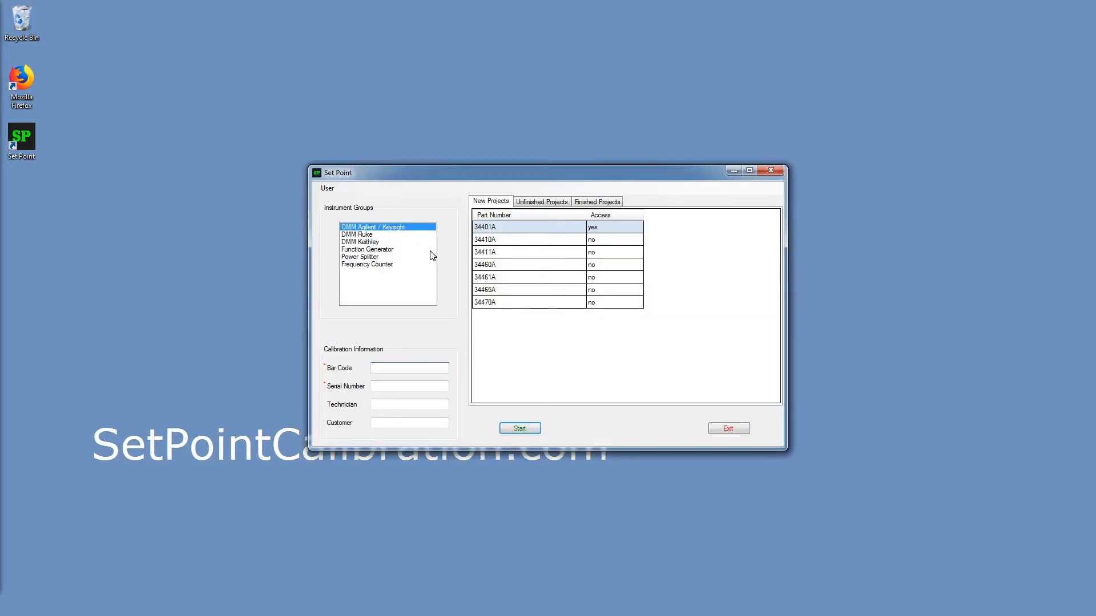
left_click(382, 244)
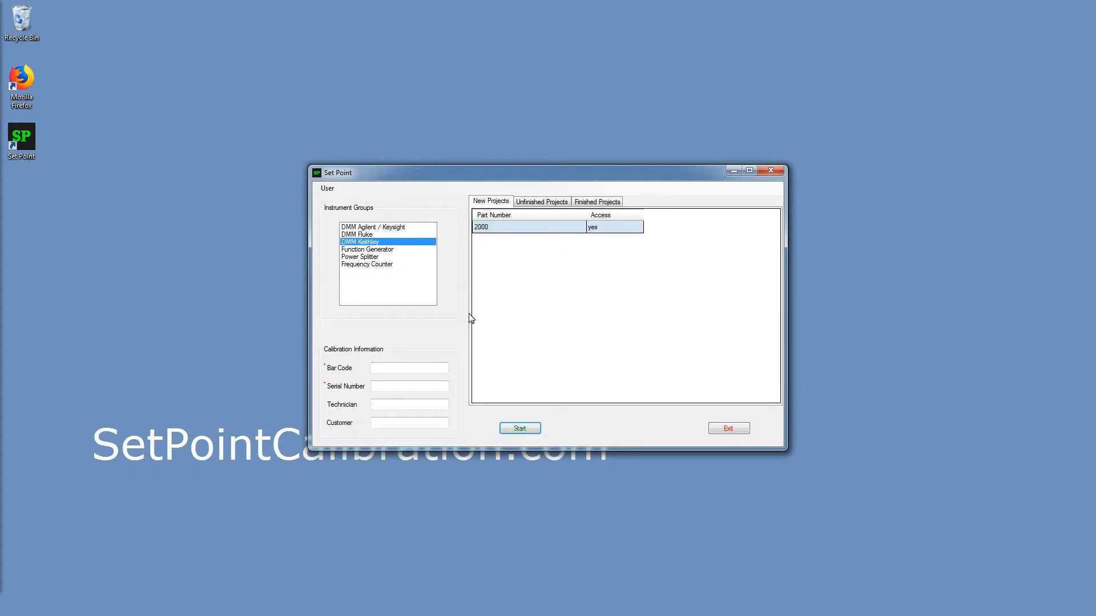
left_click(425, 368)
type("A0001")
key("Tab")
type("A0001")
key("Tab")
type("jerry")
key("Tab")
type("you")
left_click(506, 429)
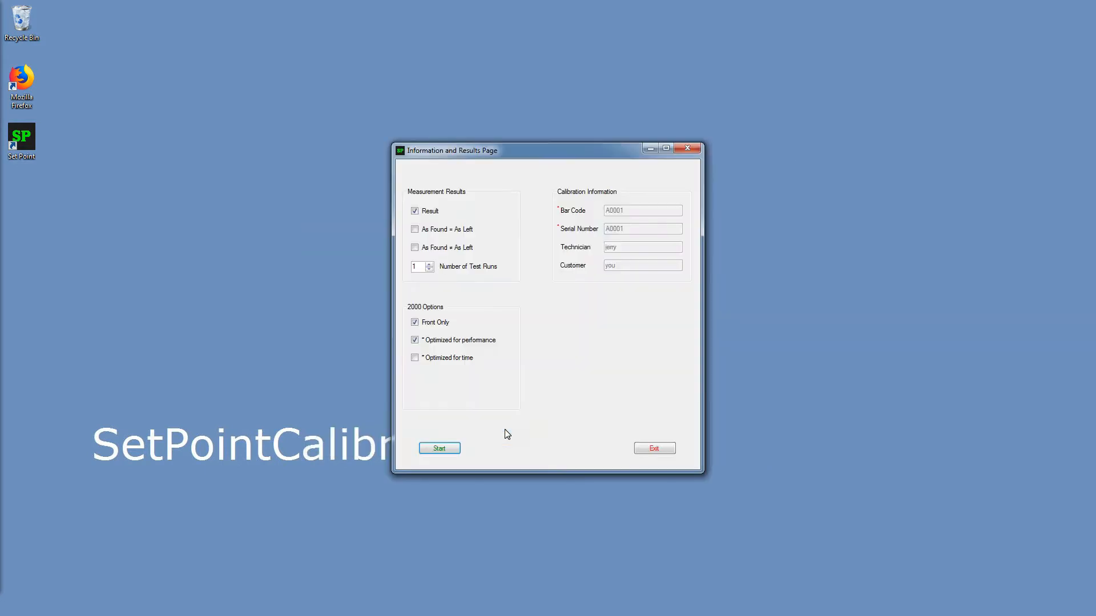
Start the Keithley 2000 verification with the Optimized for time option and maximize its window.
left_click(454, 358)
left_click(447, 444)
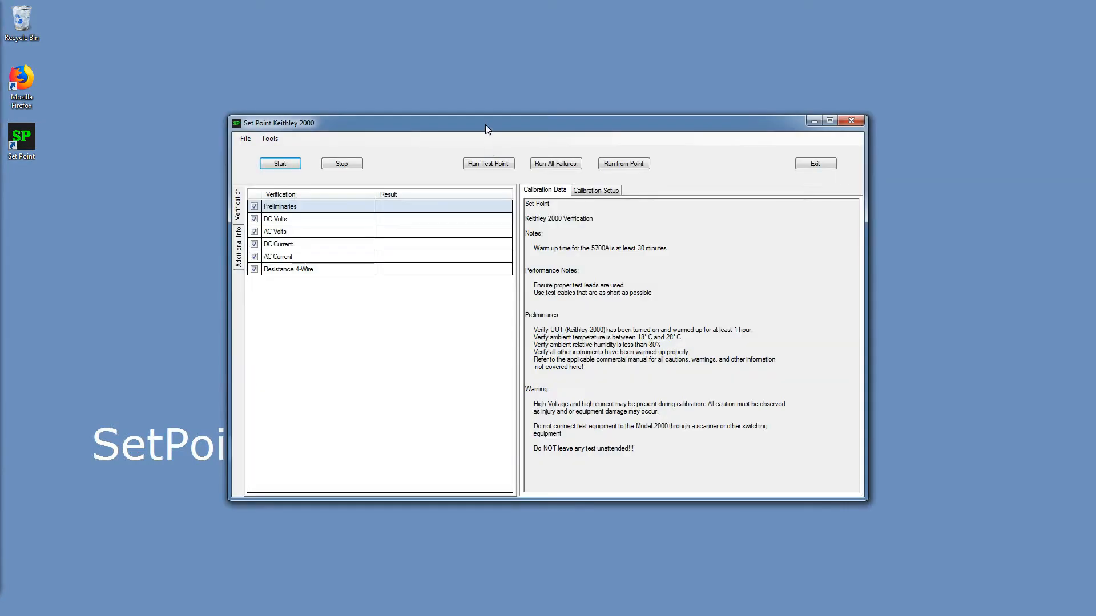
double_click(485, 124)
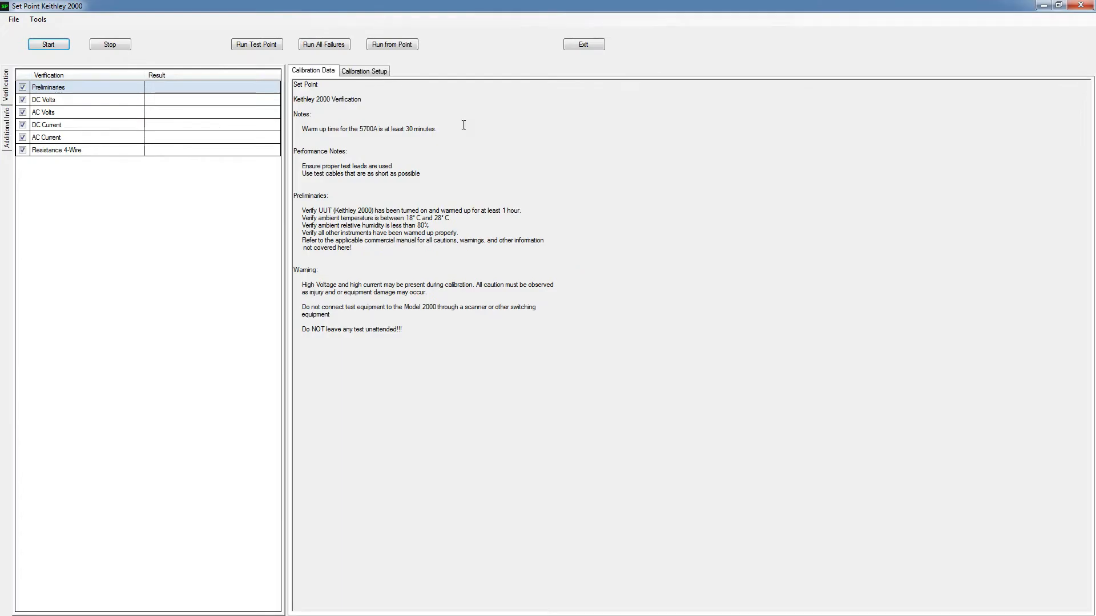
Examine the calibration setup diagrams for DC Volts, AC Volts, DC Current and Resistance 4-Wire.
left_click(366, 73)
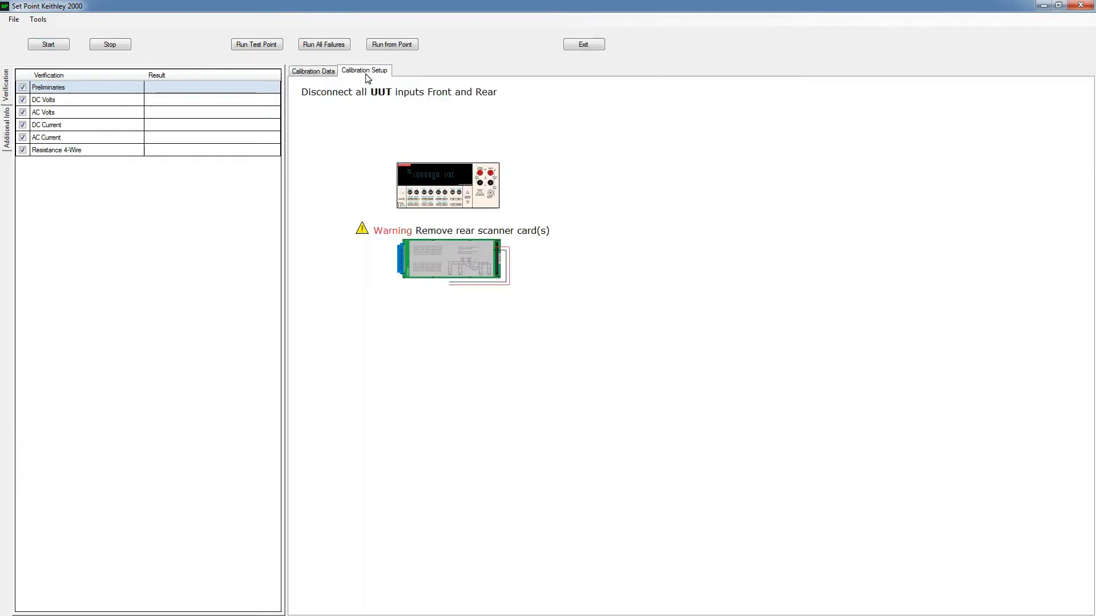
left_click(59, 102)
left_click(67, 115)
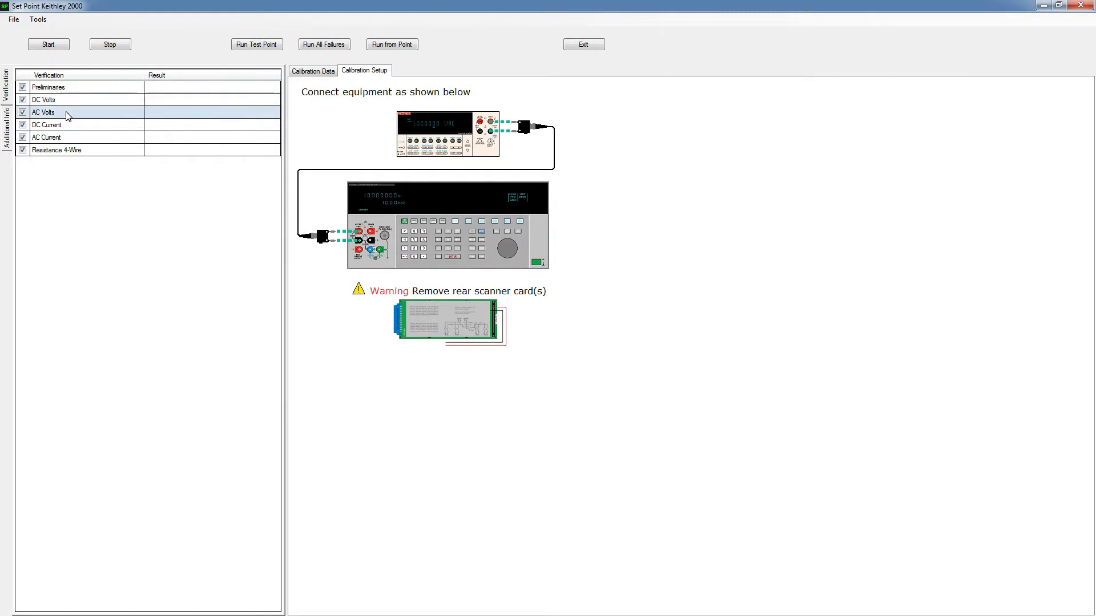
left_click(68, 127)
left_click(69, 150)
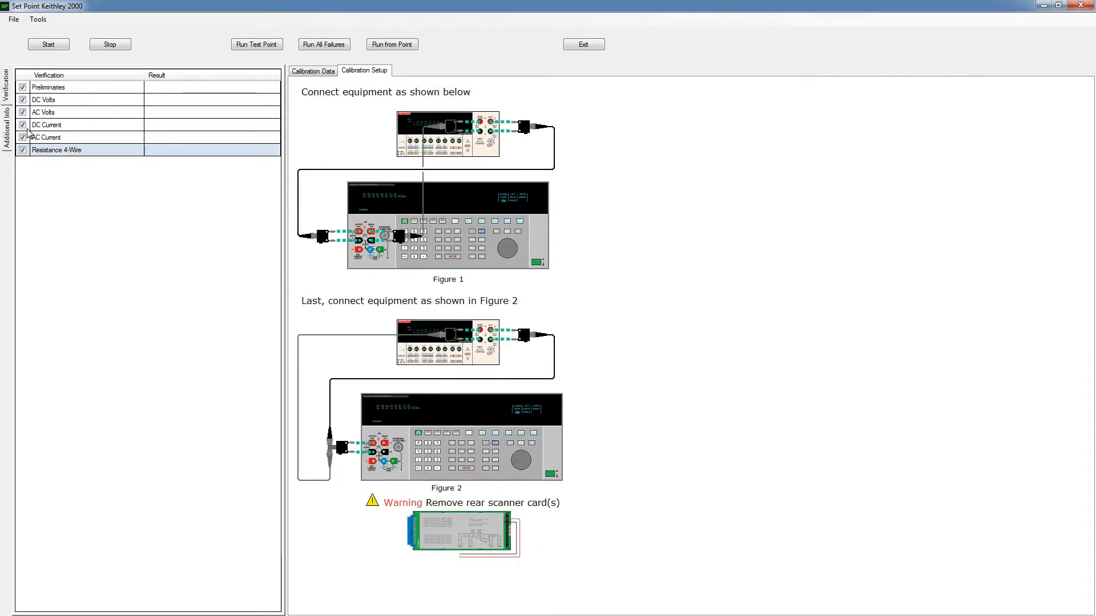
Review the project's standards and calibration information, and scan the GPIB bus for connected instruments.
left_click(7, 131)
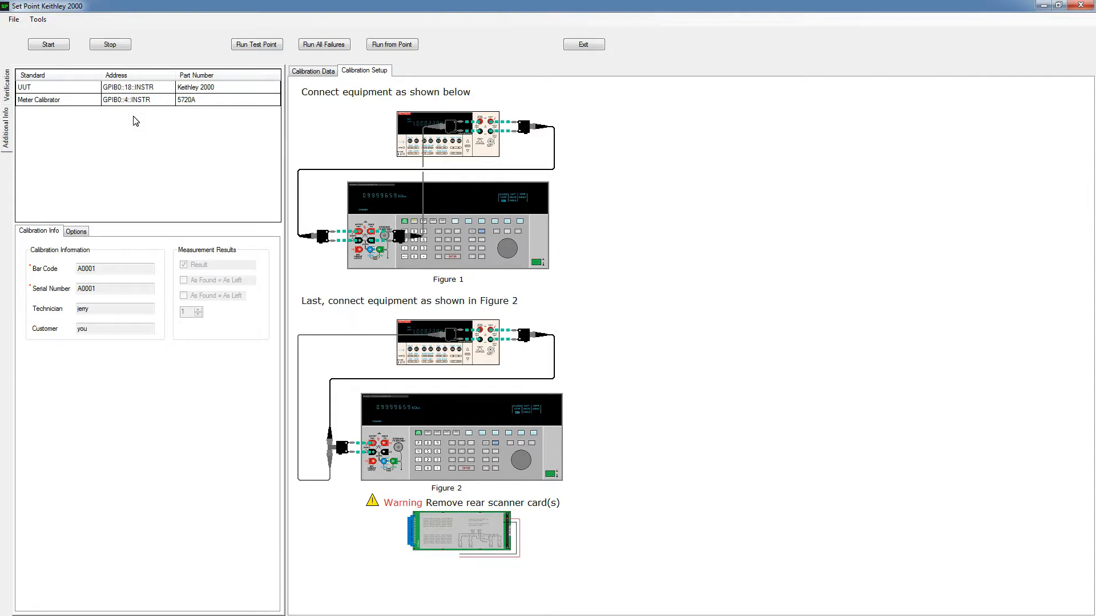
left_click(38, 18)
mouse_move(49, 35)
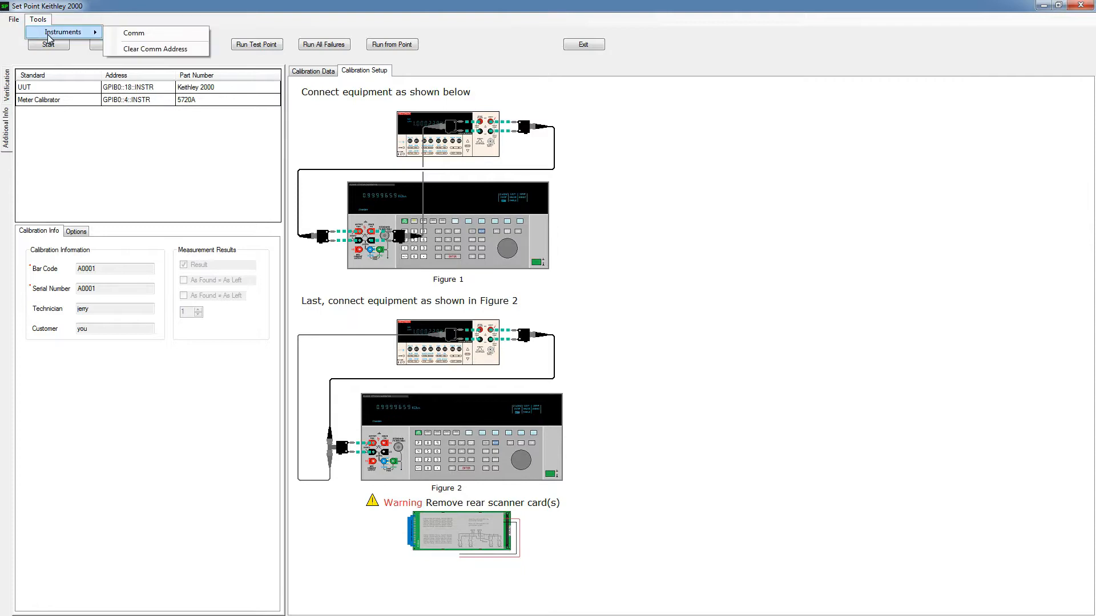
left_click(136, 33)
left_click(438, 302)
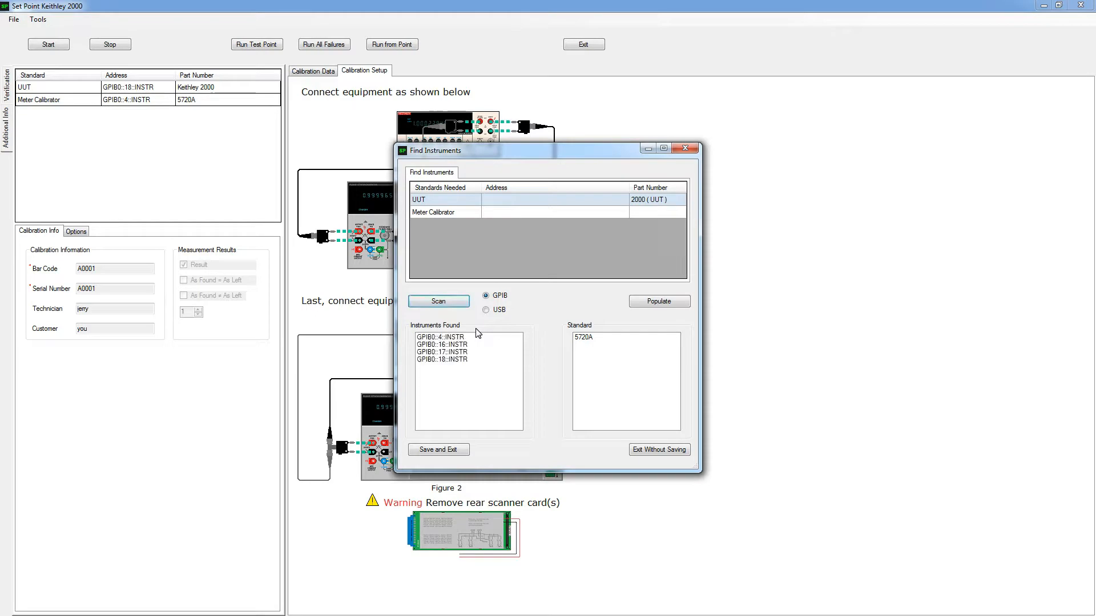
Assign GPIB0::4::INSTR to the Meter Calibrator as a 5720A and save the instrument assignments.
left_click(458, 359)
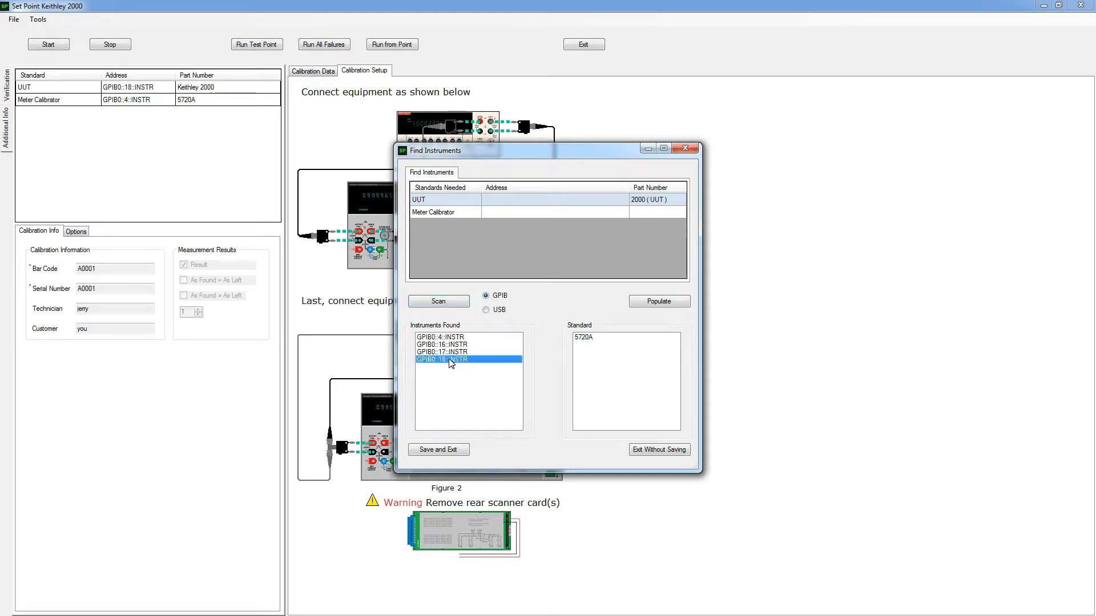
left_click(430, 214)
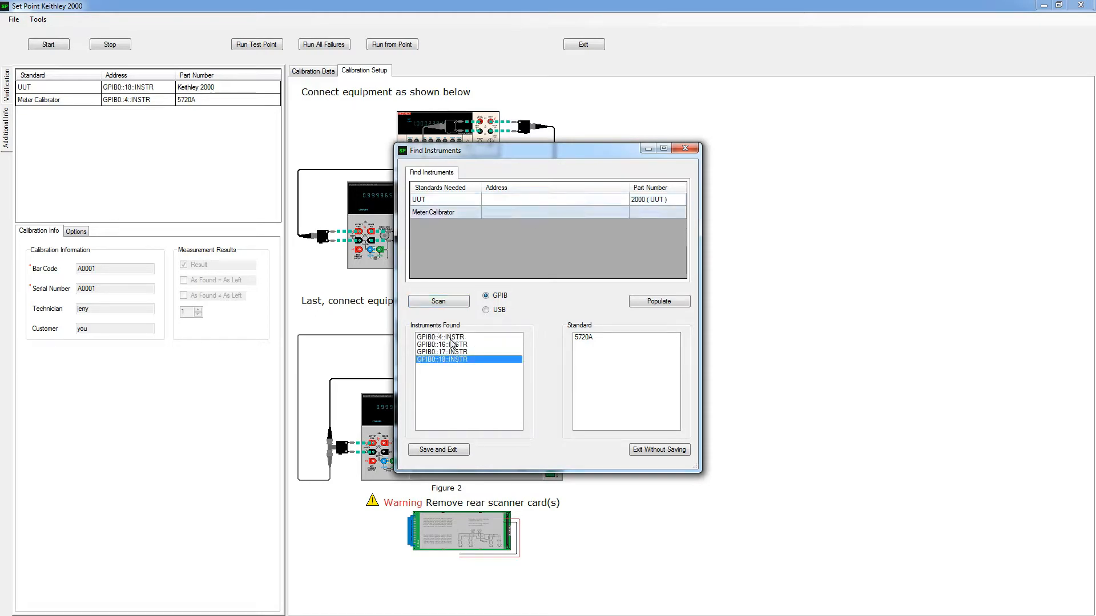
left_click(450, 338)
left_click(587, 338)
left_click(665, 303)
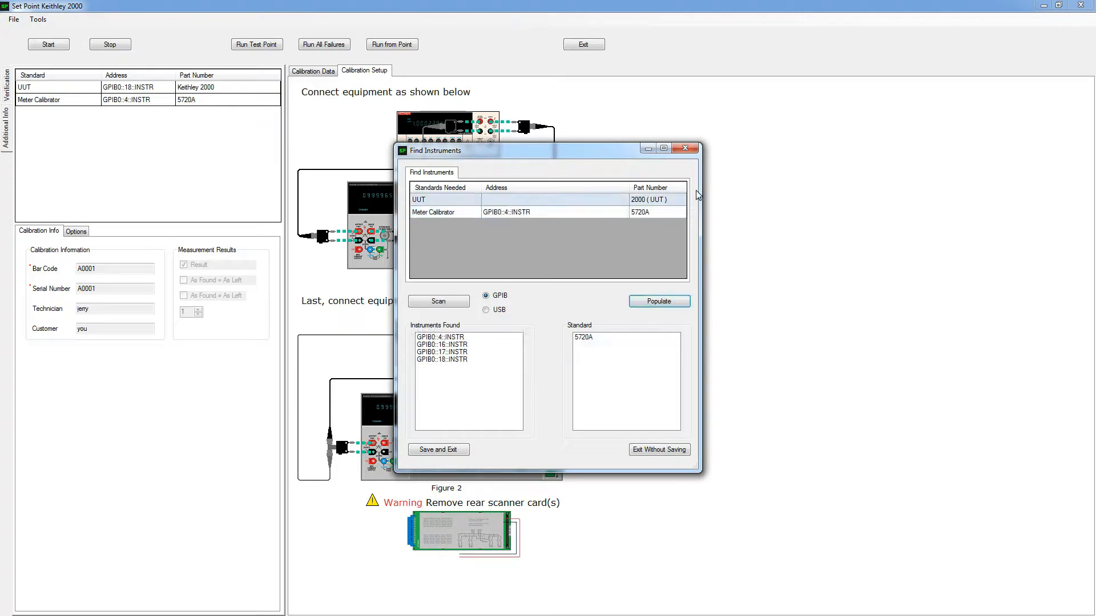
left_click(451, 450)
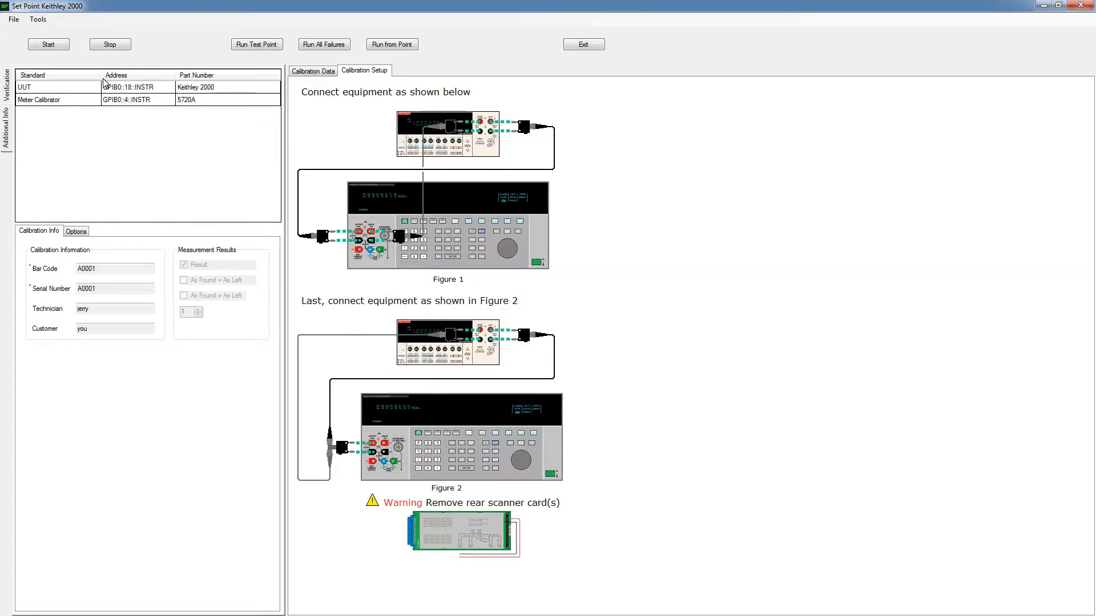
Run the checked verifications from Preliminaries and continue into the DC Volts test.
left_click(11, 89)
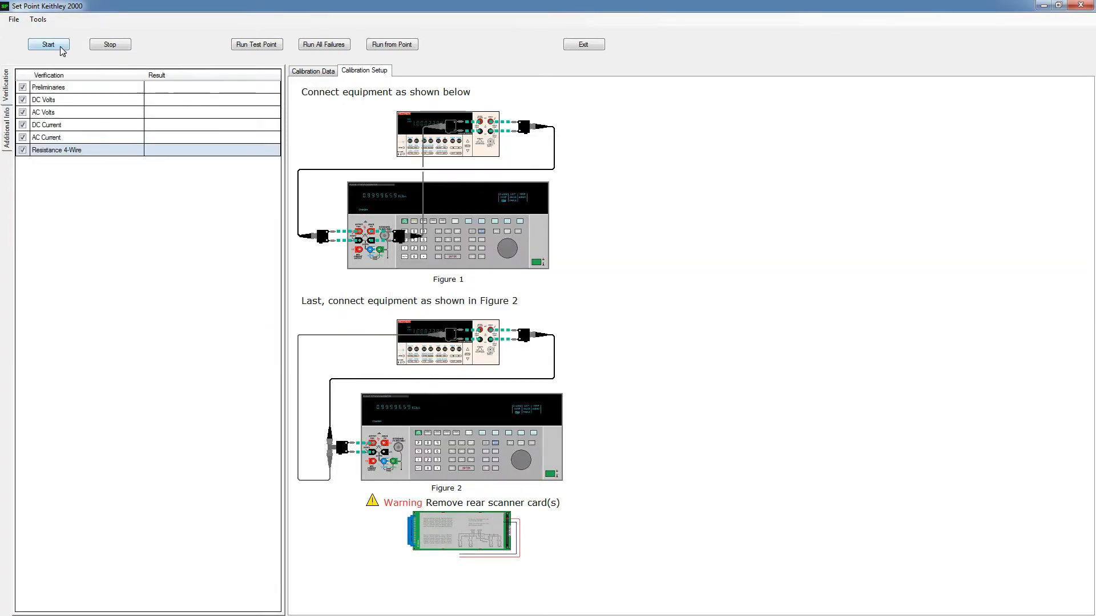
left_click(48, 44)
left_click(549, 355)
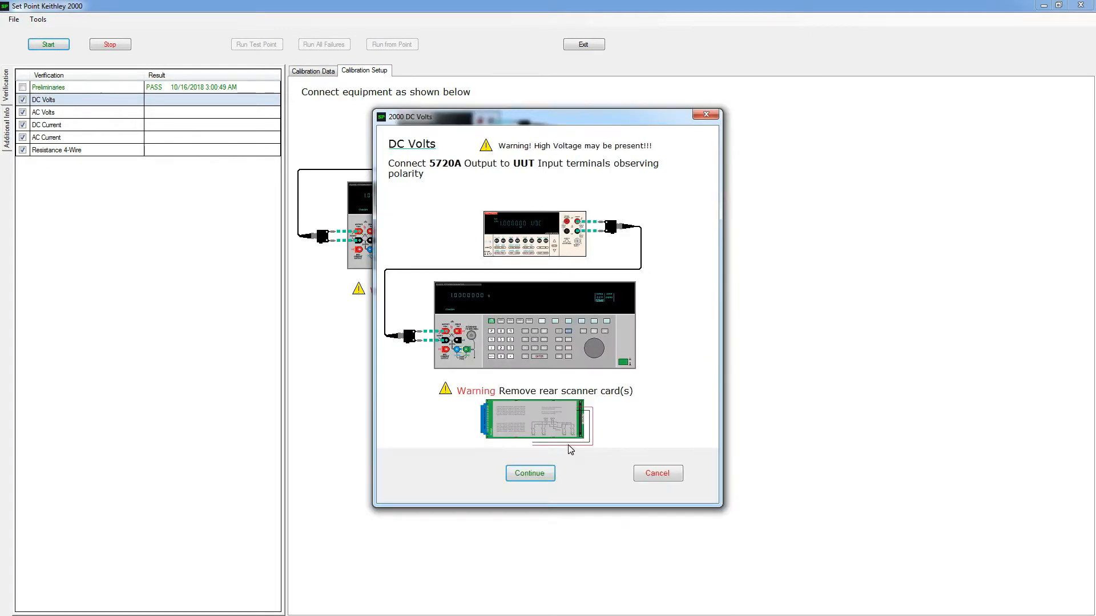
left_click(550, 475)
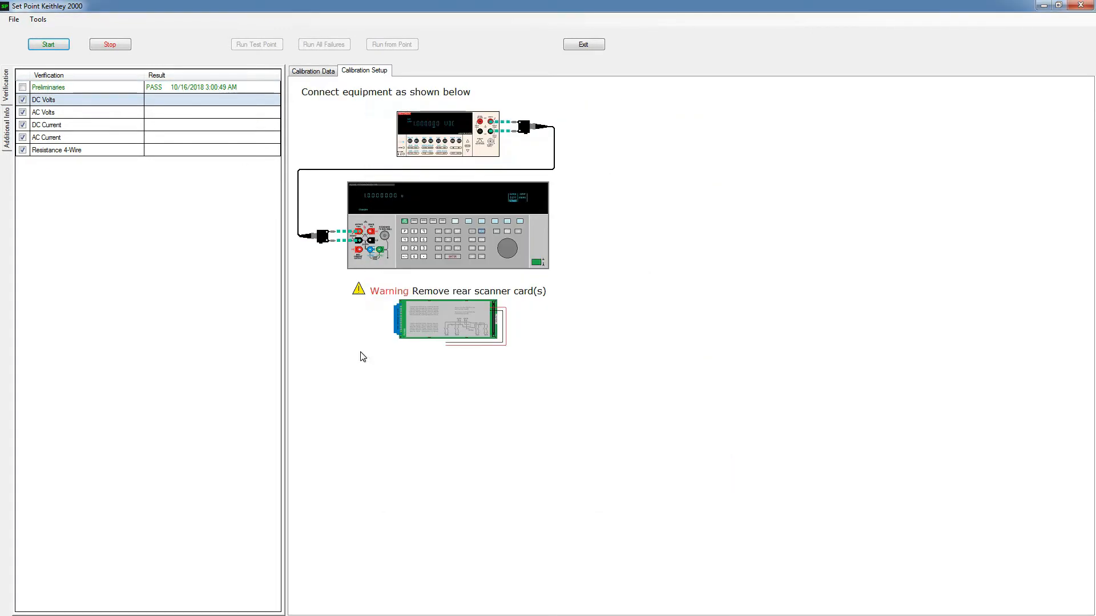
Examine the DC Volts test points and the setup diagrams of the remaining verifications, ending on the DC Volts calibration data.
left_click(313, 71)
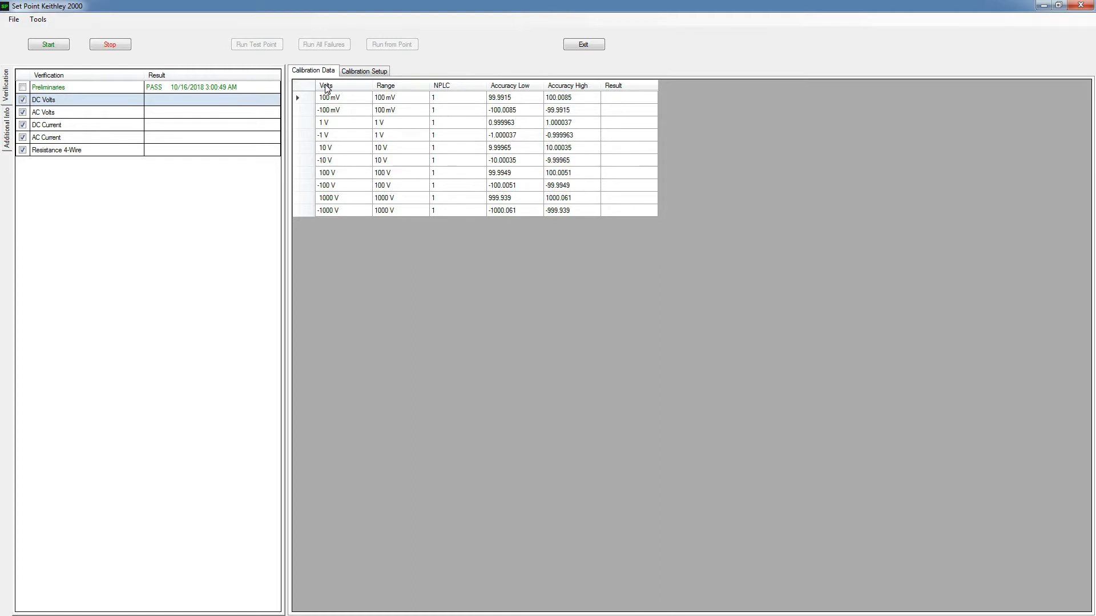
left_click(357, 71)
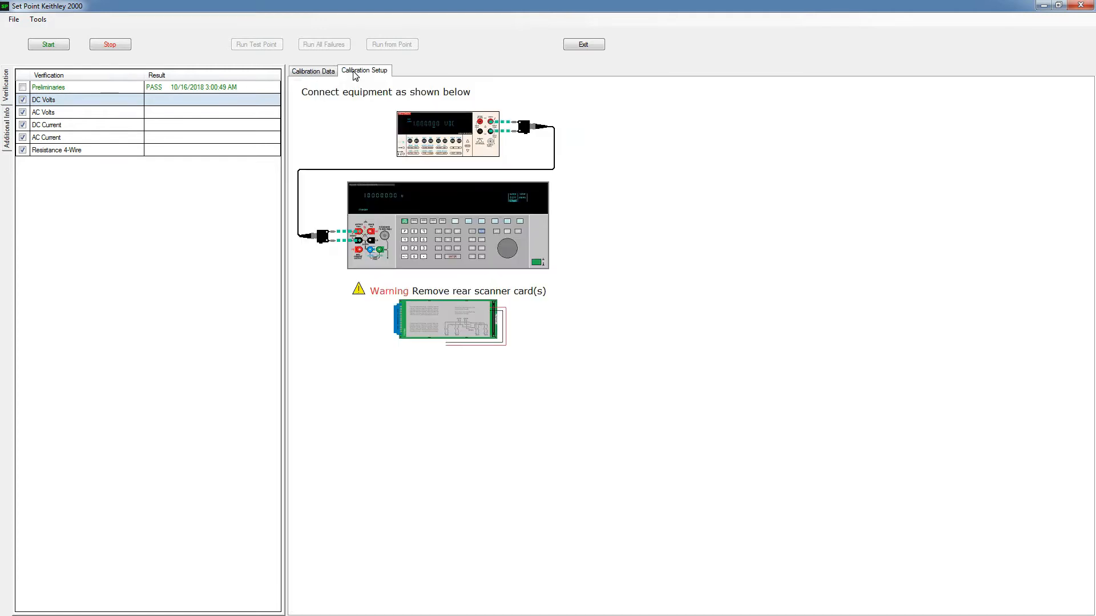
left_click(85, 116)
left_click(89, 126)
left_click(91, 139)
left_click(88, 150)
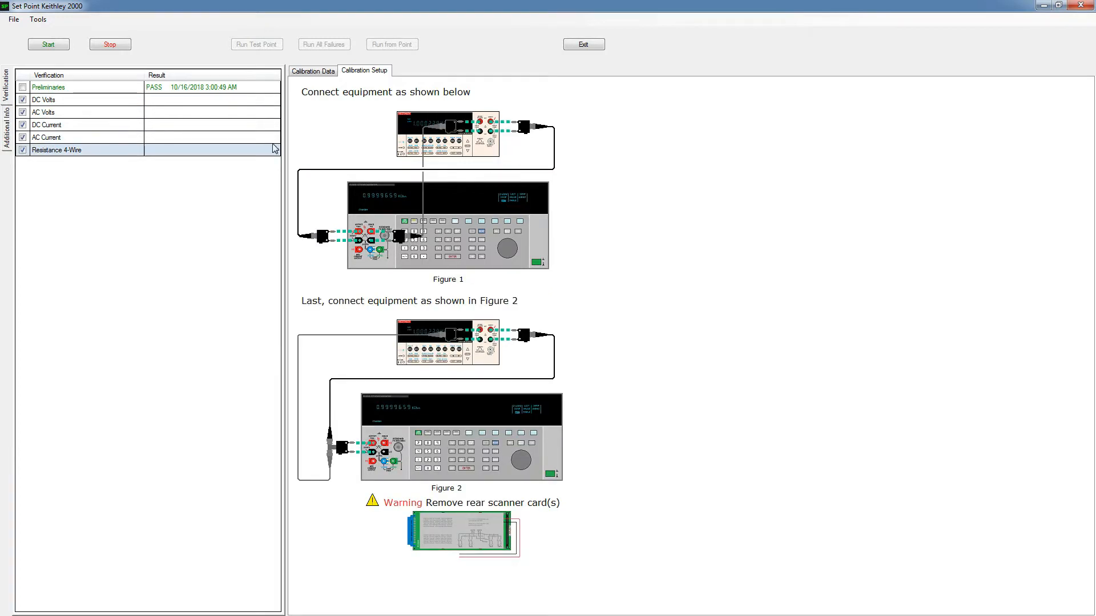
left_click(129, 100)
left_click(315, 72)
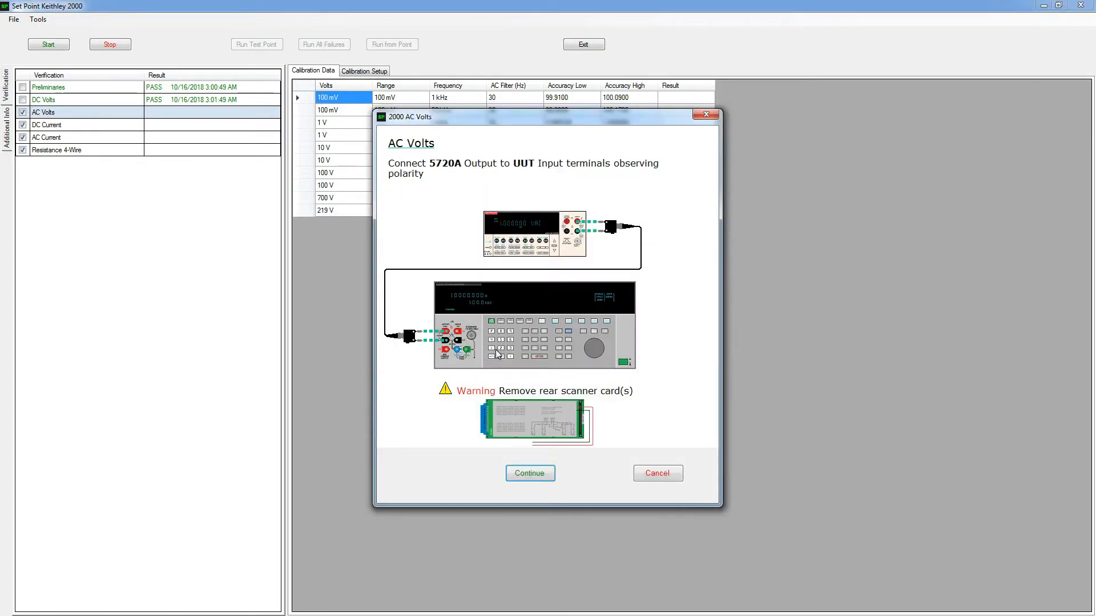
Continue into the AC Volts verification and stop the run during that test.
left_click(530, 473)
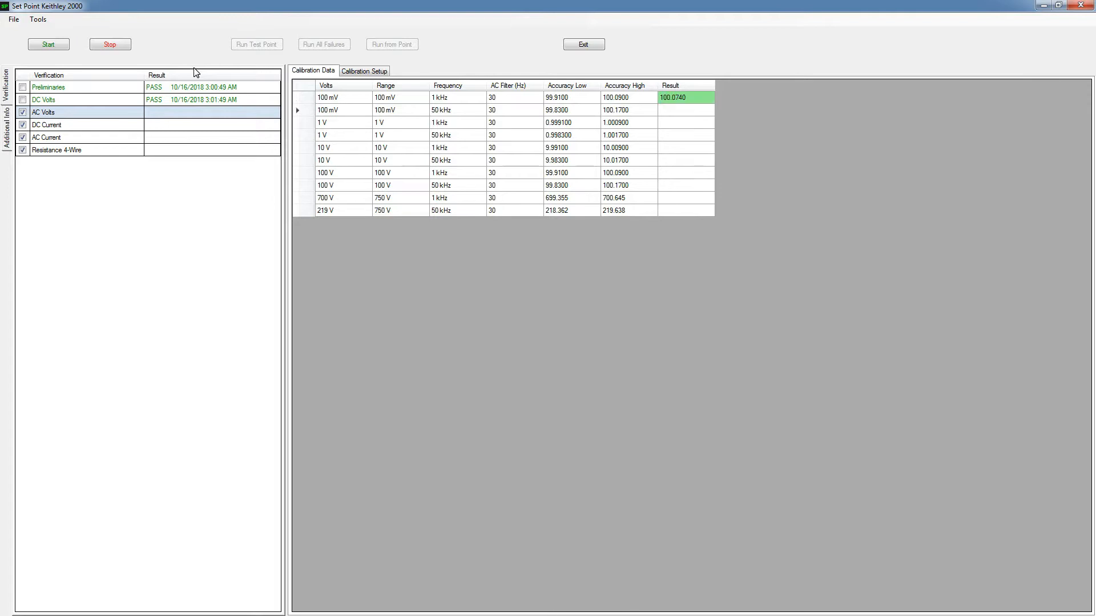
left_click(117, 49)
left_click(107, 102)
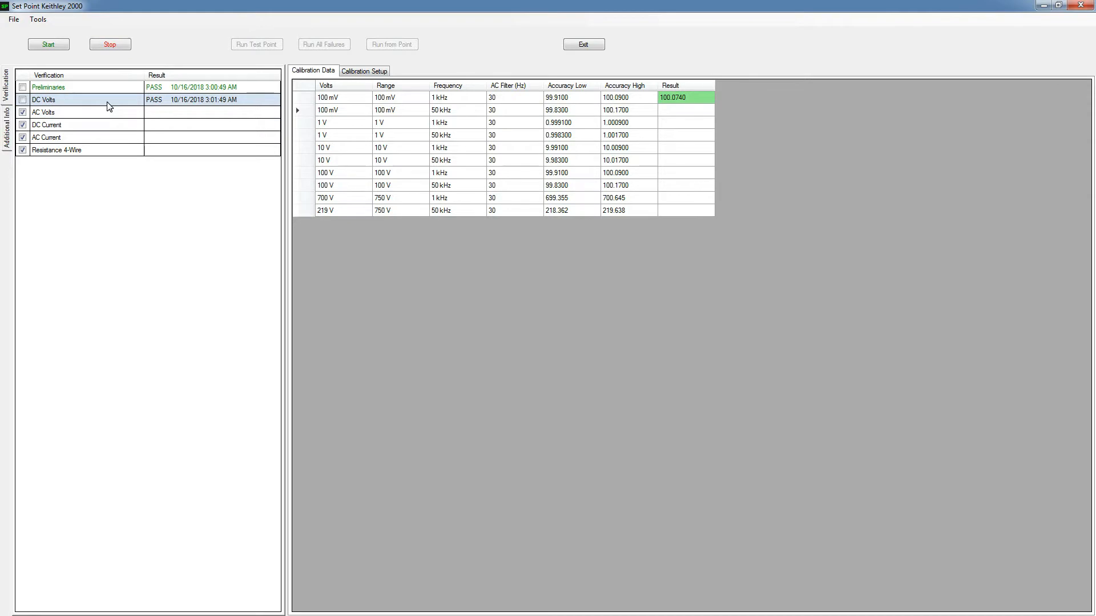
Load the unfinished 2000 project with barcode SF4900, discarding the current changes, and view its DC Volts and AC Volts data.
left_click(17, 21)
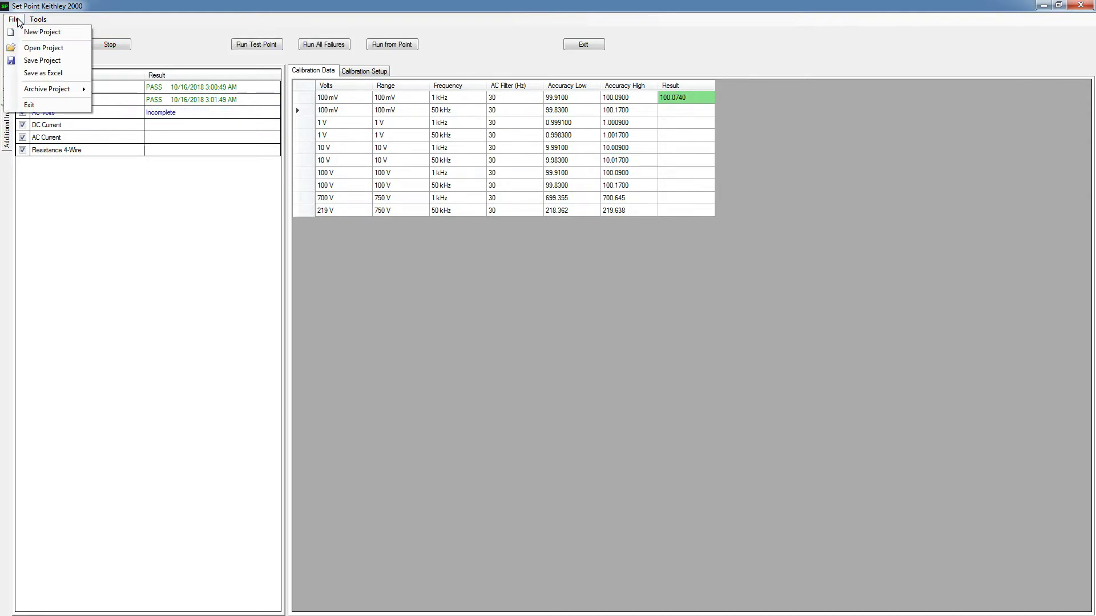
left_click(23, 48)
left_click(534, 368)
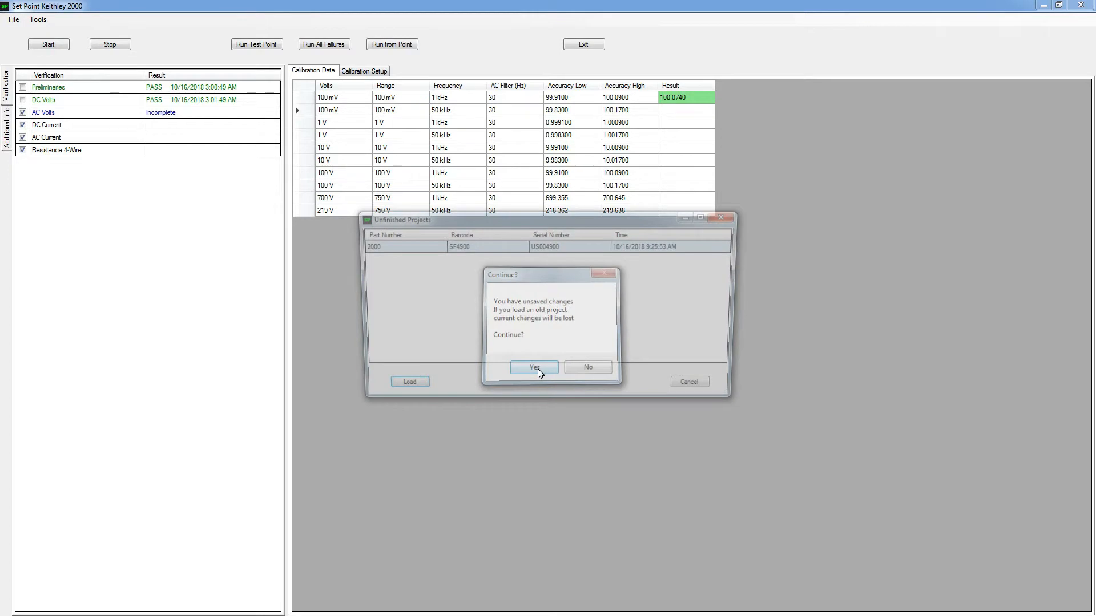
left_click(400, 391)
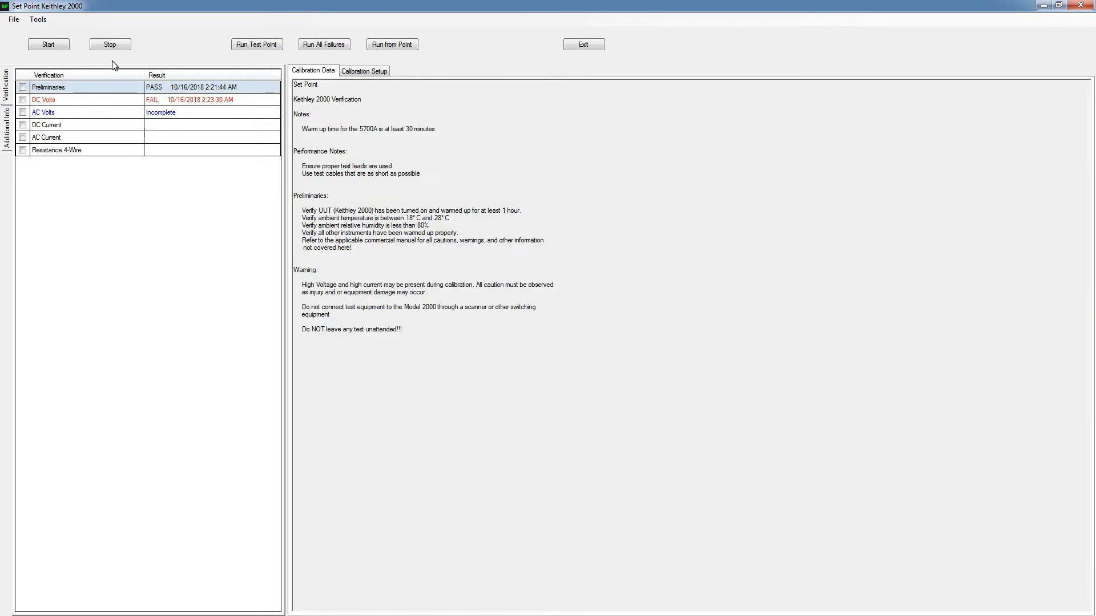
left_click(86, 100)
left_click(83, 108)
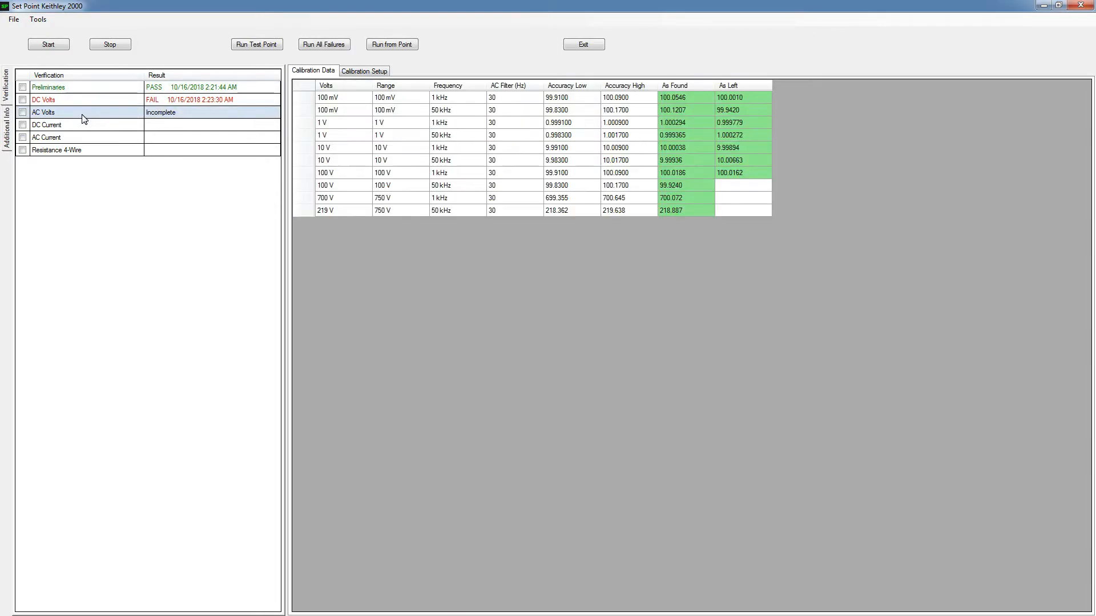
Run the AC Volts verification from the 100 V, 50 kHz test point onward to fill the missing As Left readings.
left_click(735, 186)
left_click(736, 200)
key("Up")
left_click(680, 134)
left_click(745, 112)
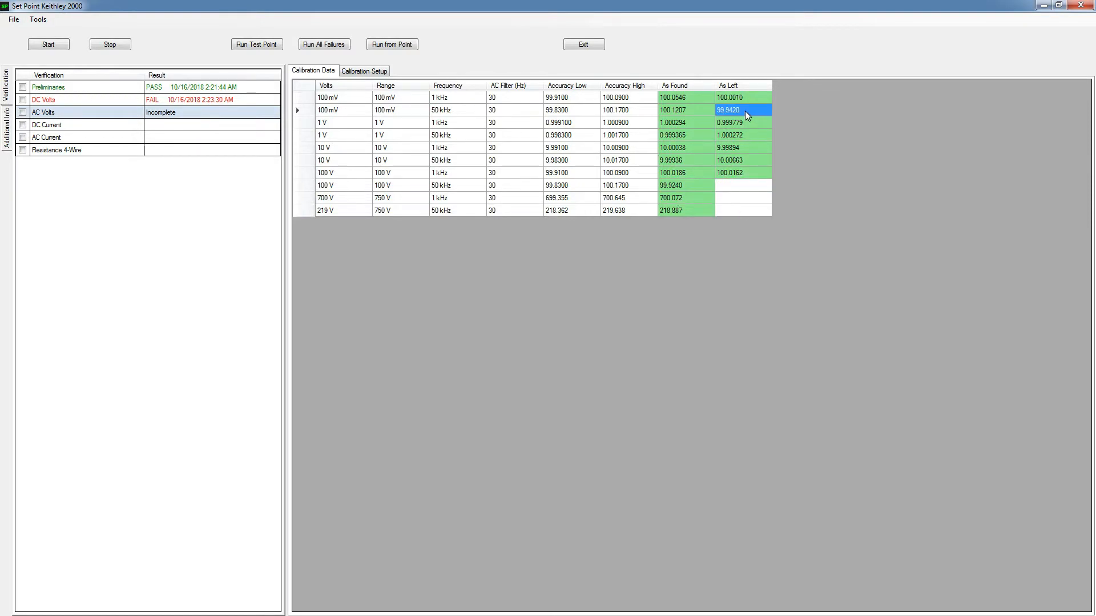
left_click(732, 186)
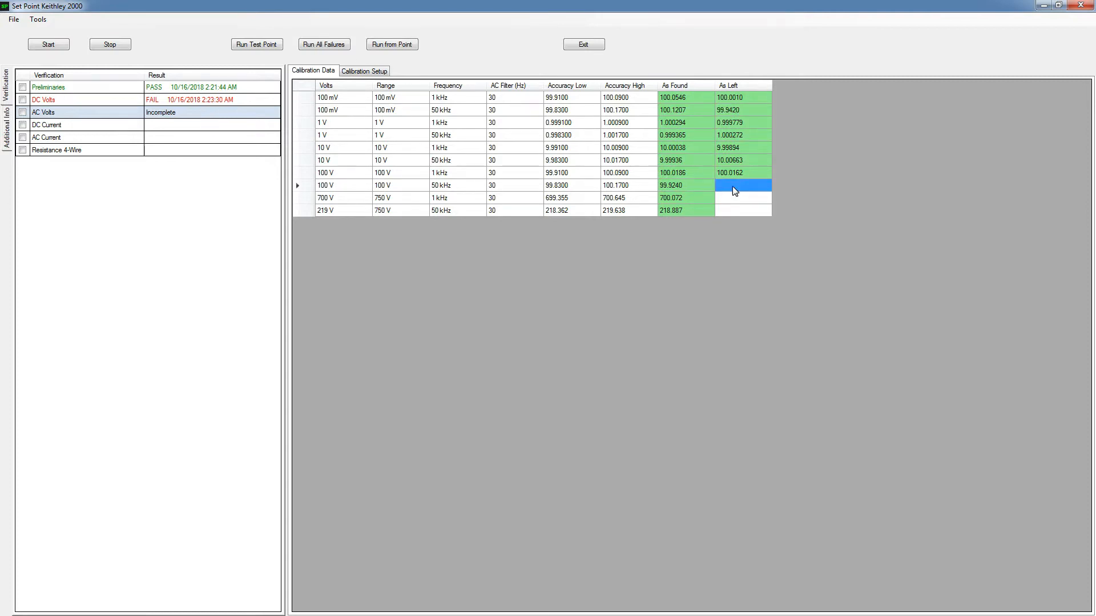
left_click(392, 47)
left_click(531, 474)
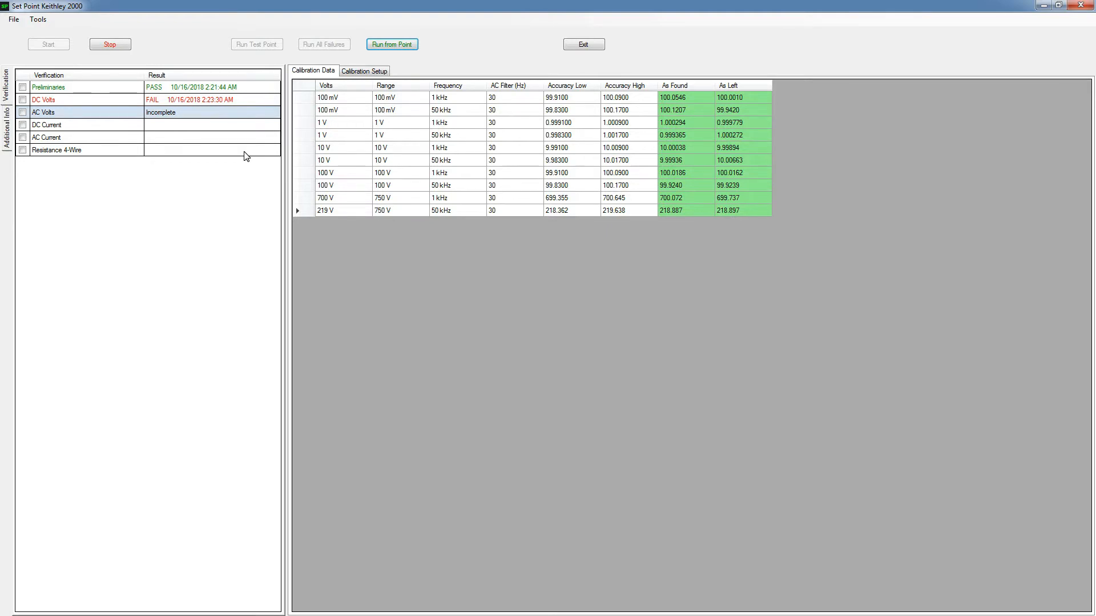
Rerun all failed As Left test points of the DC Volts verification.
left_click(98, 125)
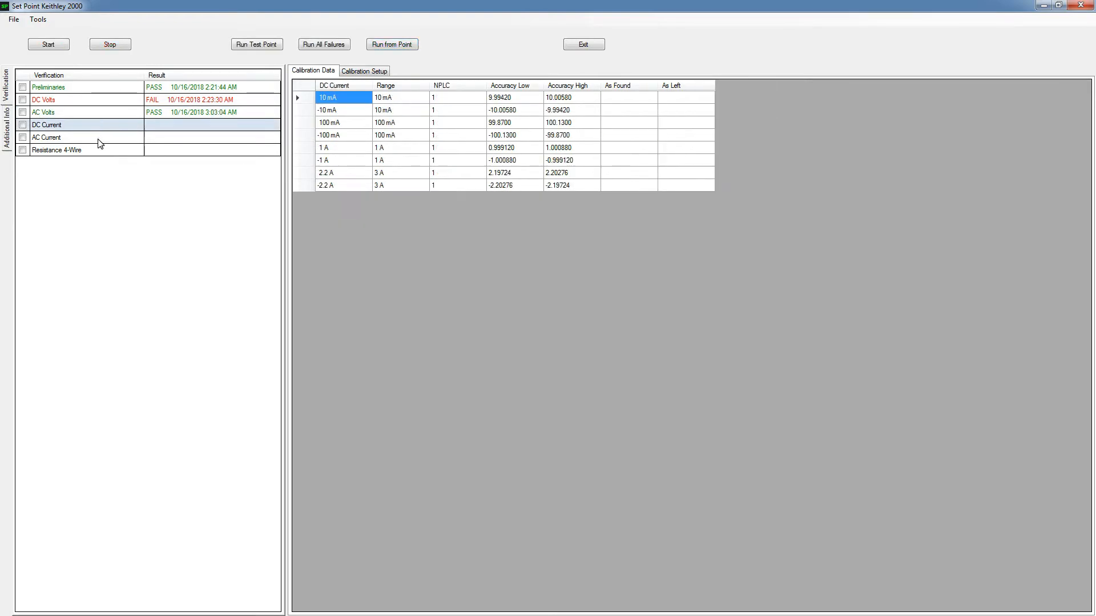
left_click(80, 100)
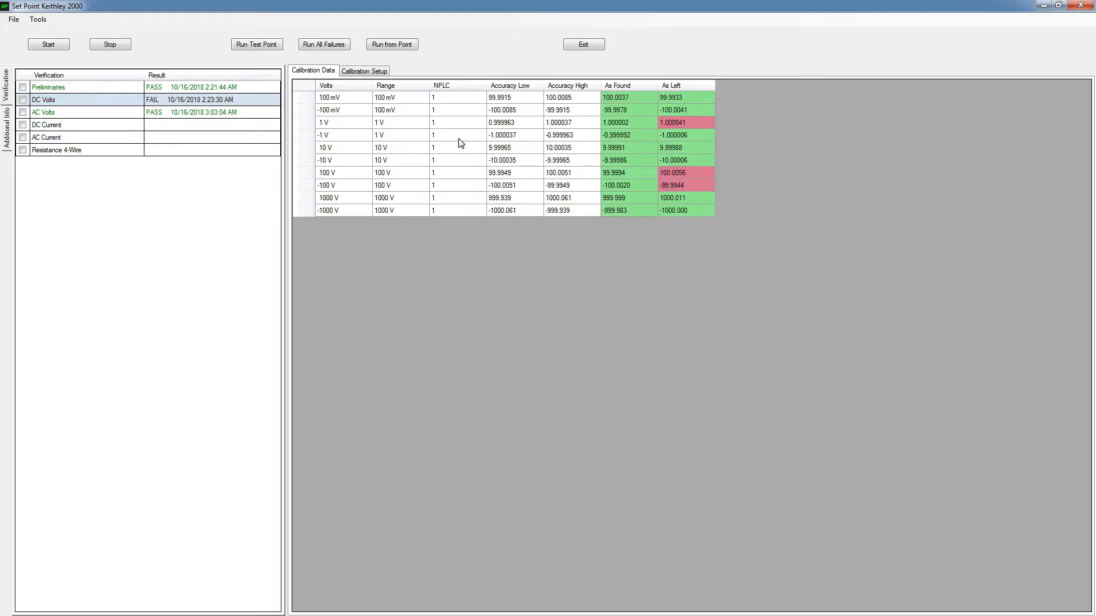
left_click(676, 122)
left_click(679, 185)
left_click(677, 174)
left_click(663, 123)
left_click(325, 46)
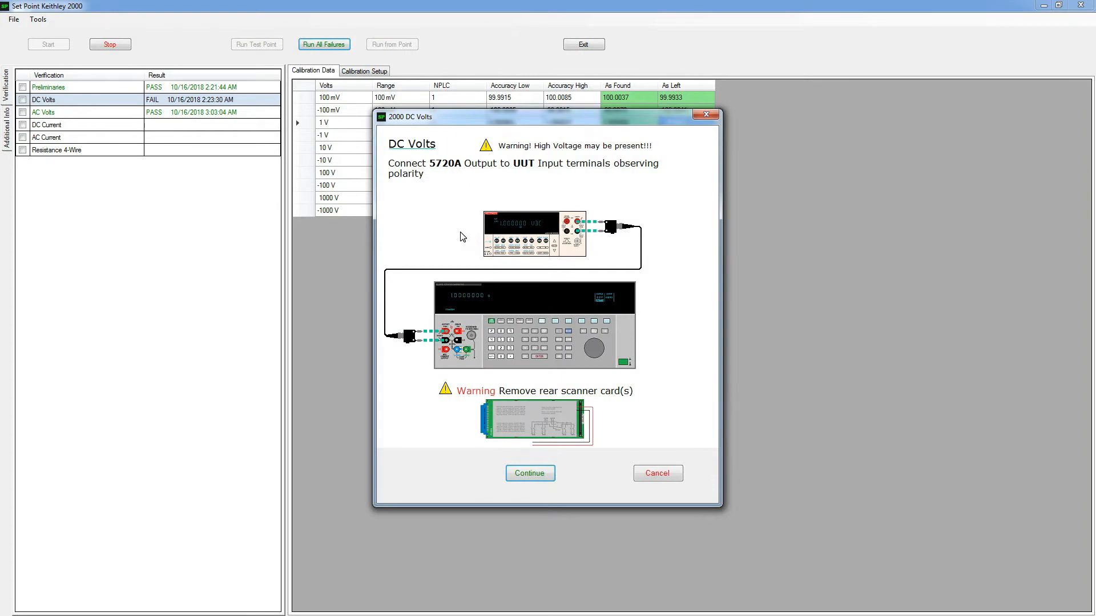
left_click(530, 475)
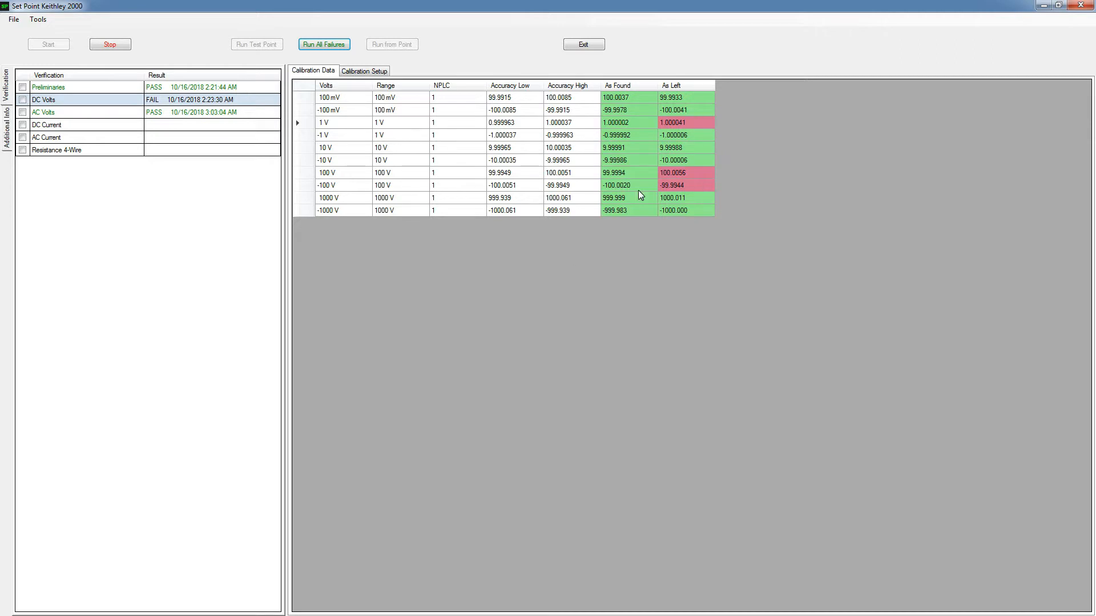
left_click(672, 147)
left_click(674, 174)
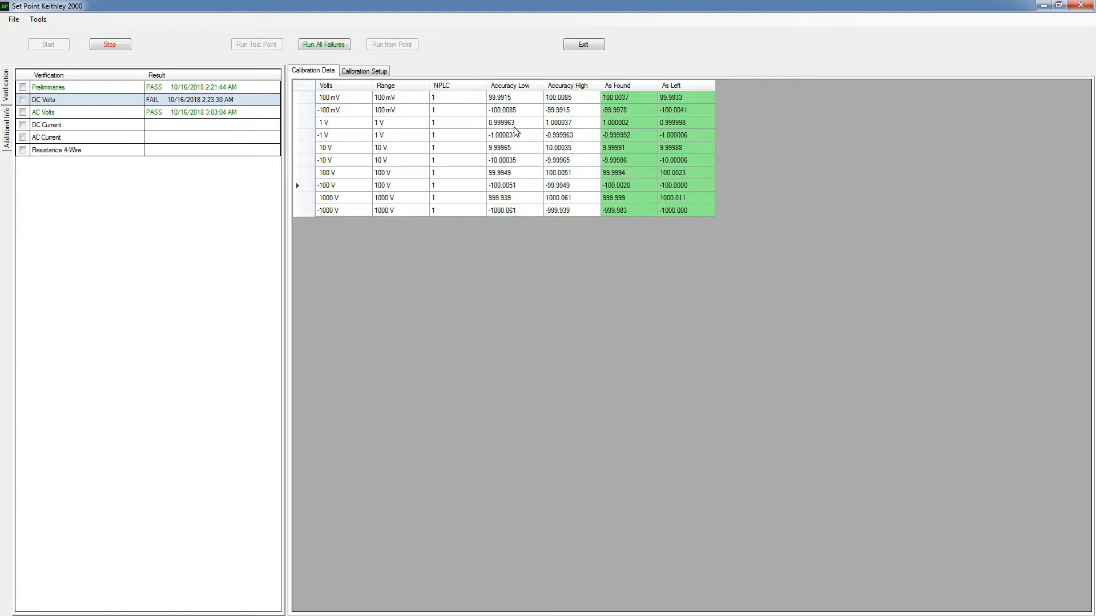
Create a new project with bar code and serial number A0001, discarding unsaved data, and set it to ten test runs.
left_click(14, 19)
left_click(26, 30)
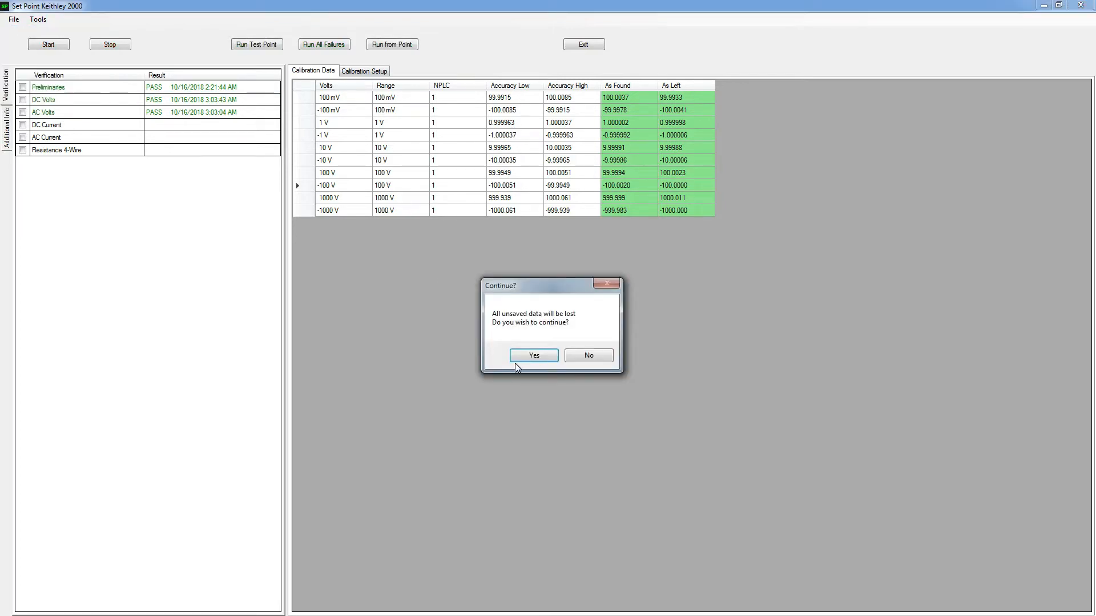
left_click(539, 357)
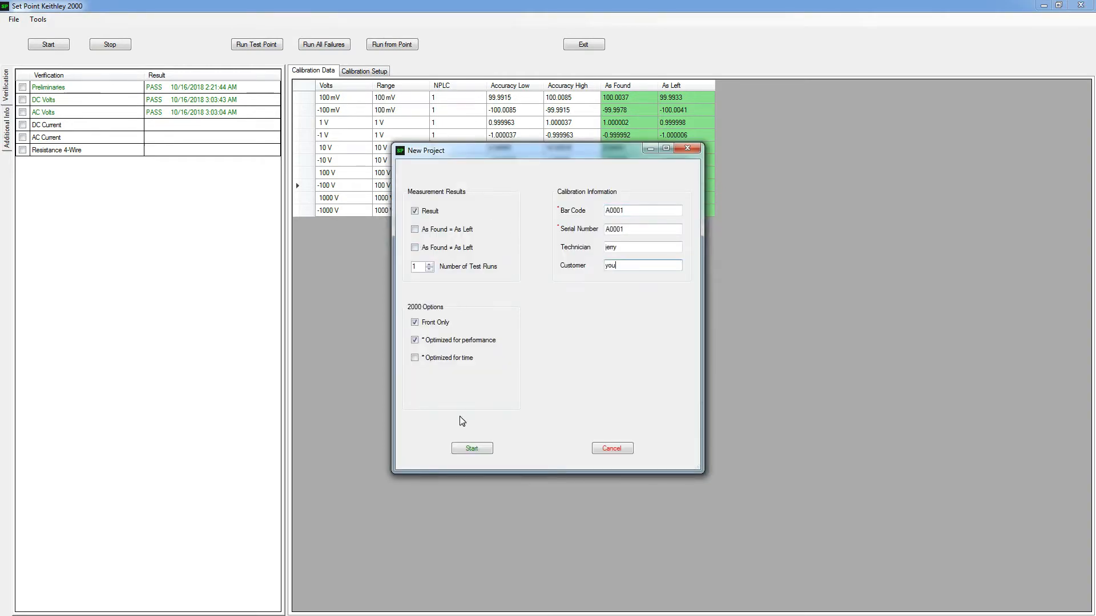
left_click(430, 264)
left_click(430, 264)
left_click(430, 265)
left_click(430, 266)
left_click(474, 449)
Show the new project's AC Volts data at full width and run only its 219 V, 50 kHz test point.
left_click(43, 102)
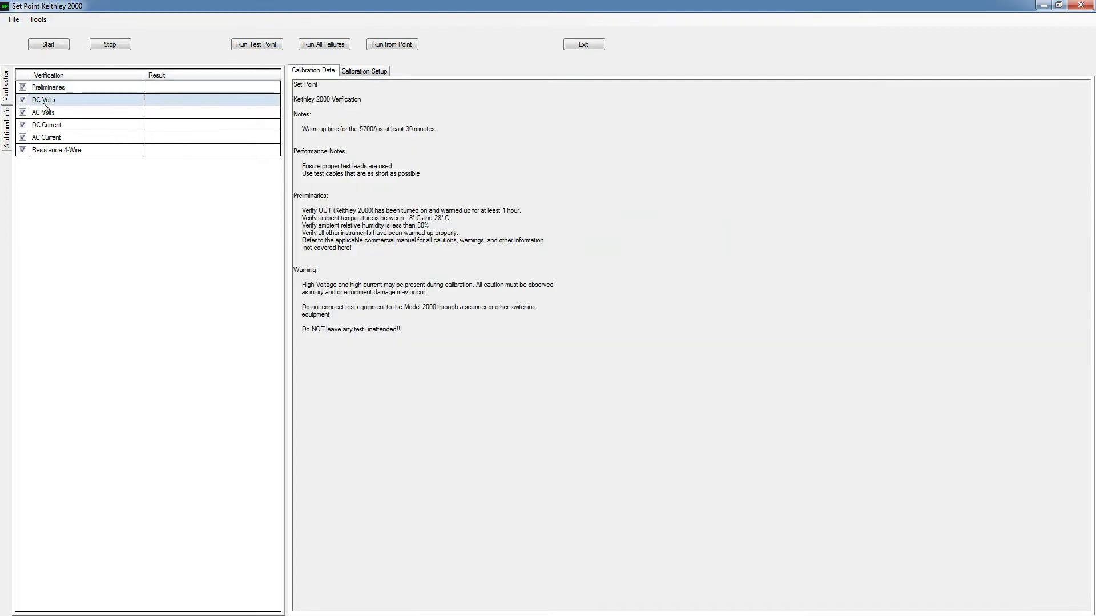
left_click(57, 125)
left_click(46, 112)
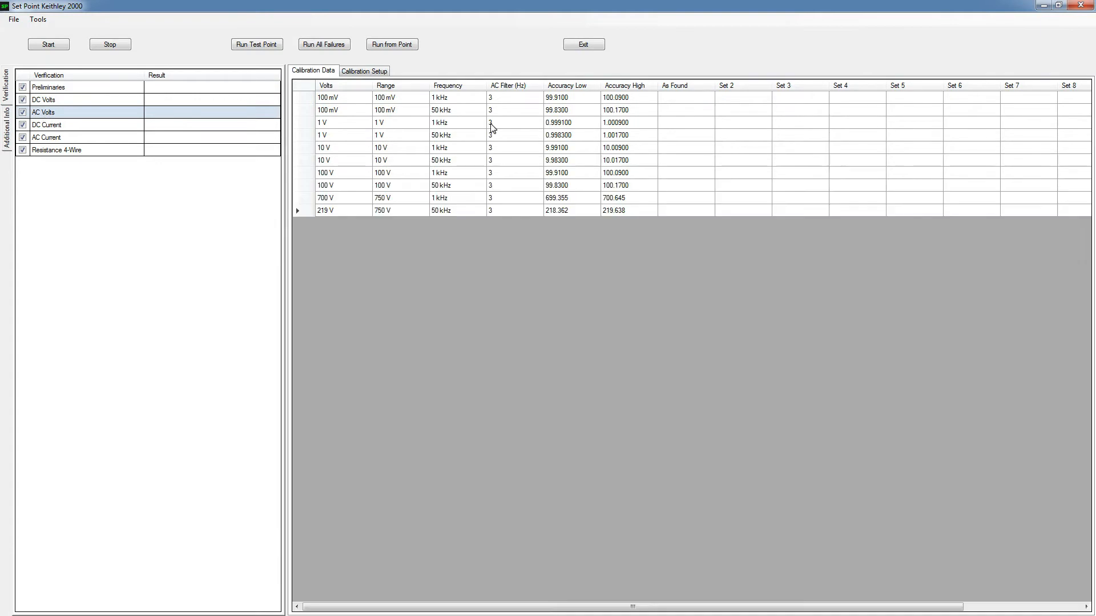
left_click(6, 84)
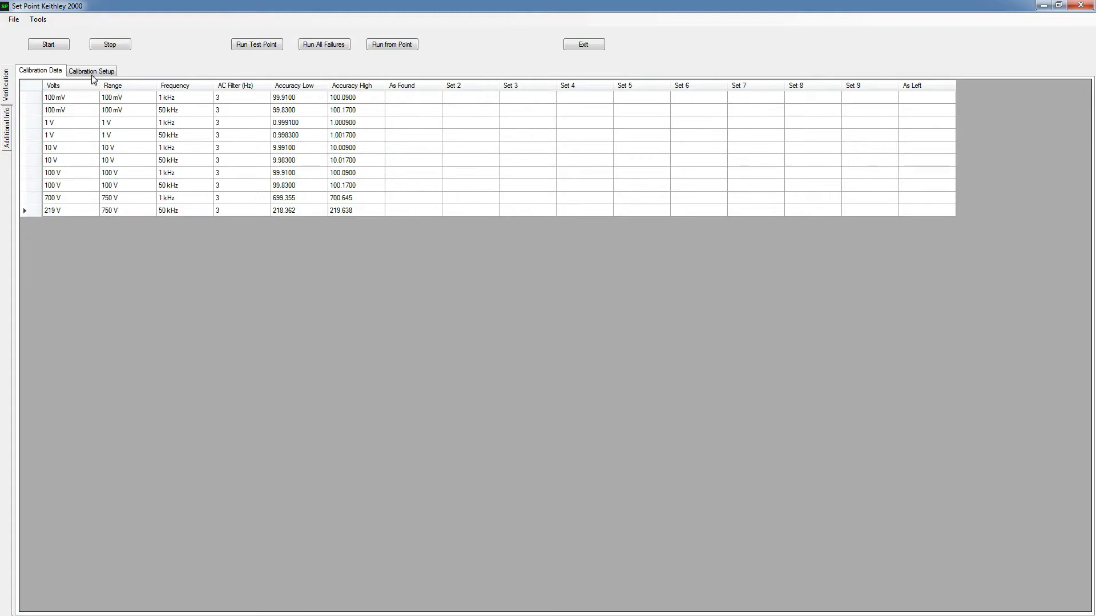
left_click(254, 45)
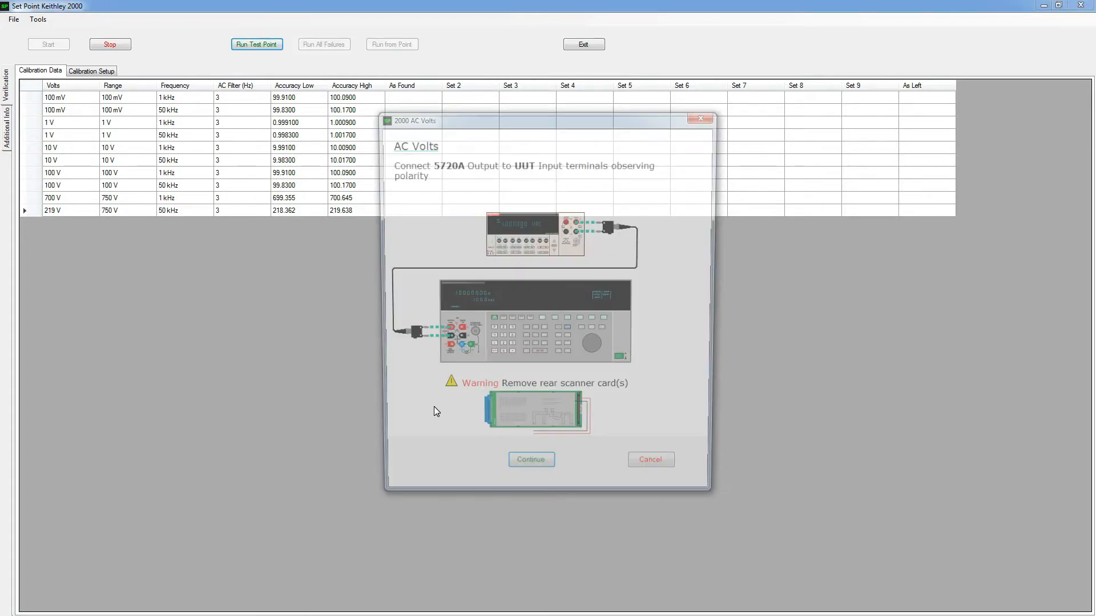
left_click(523, 473)
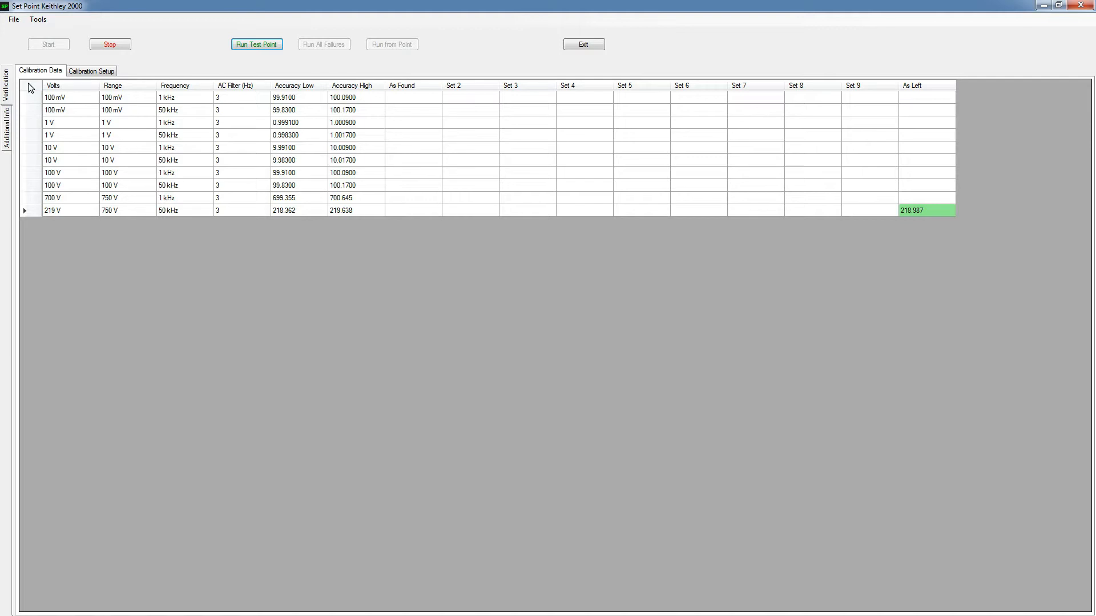
View the new project's DC Current, AC Current and Resistance 4-Wire data tables.
mouse_move(11, 83)
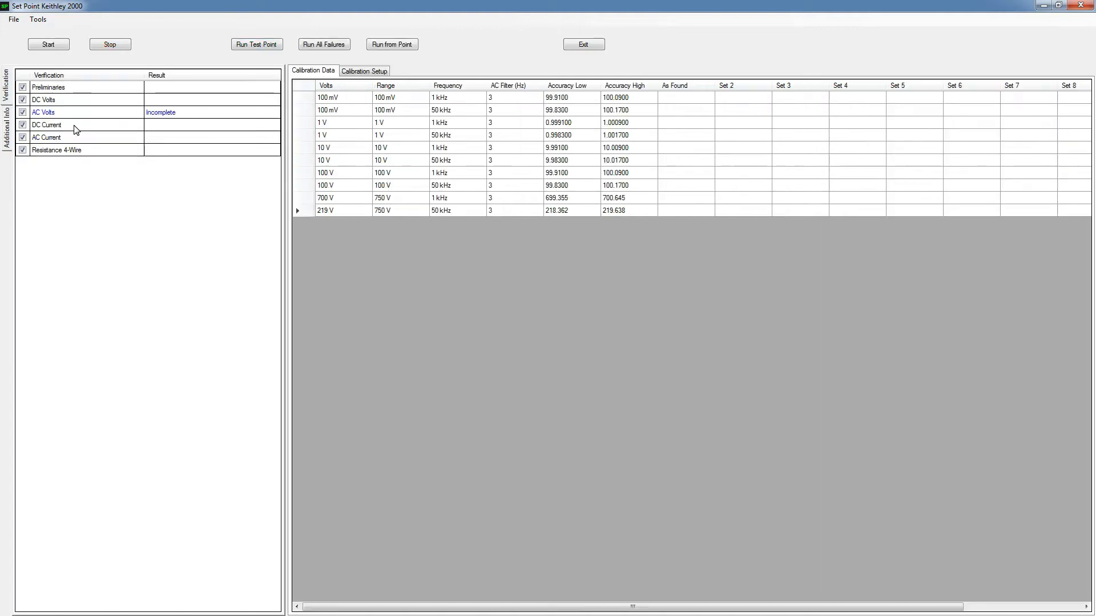
left_click(74, 126)
left_click(73, 138)
left_click(74, 150)
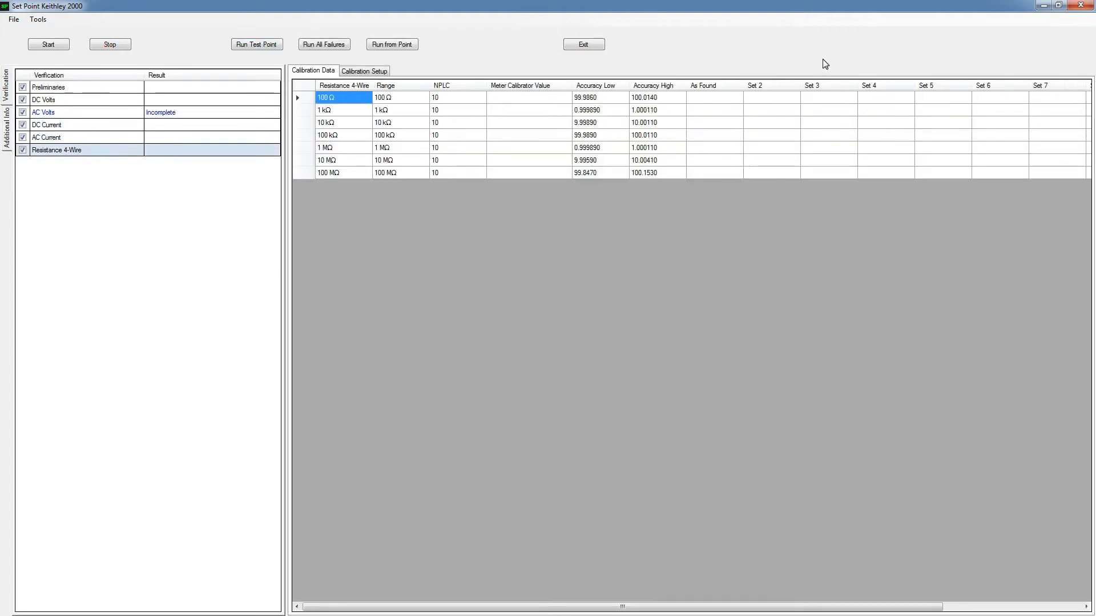
Exit and relaunch Set Point, open the unfinished 2000 project with barcode SF4900, and show its AC Volts data in a maximized window.
left_click(595, 44)
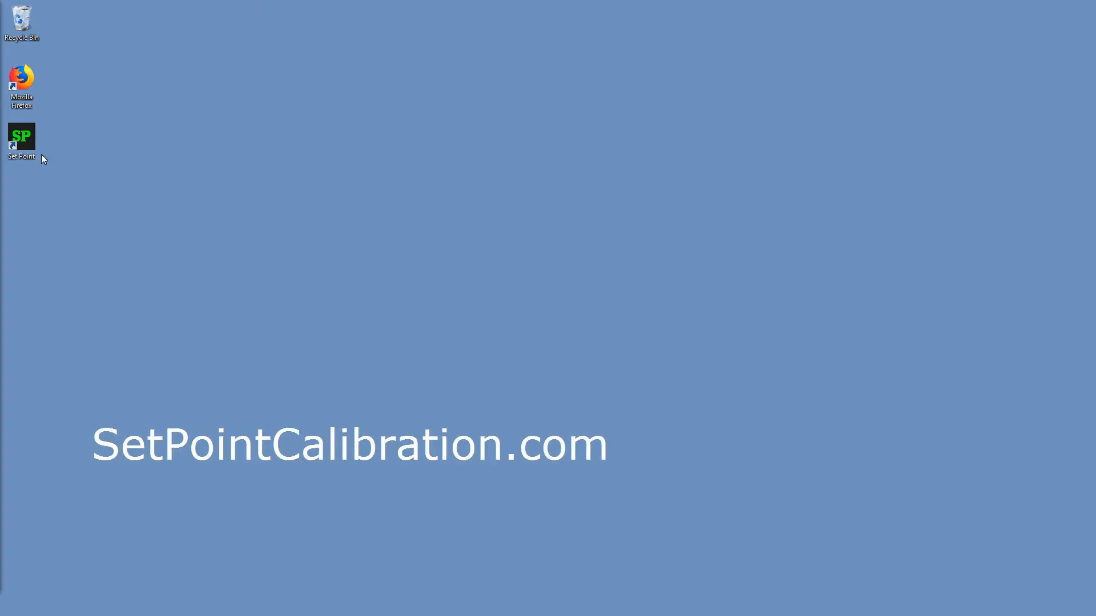
double_click(41, 155)
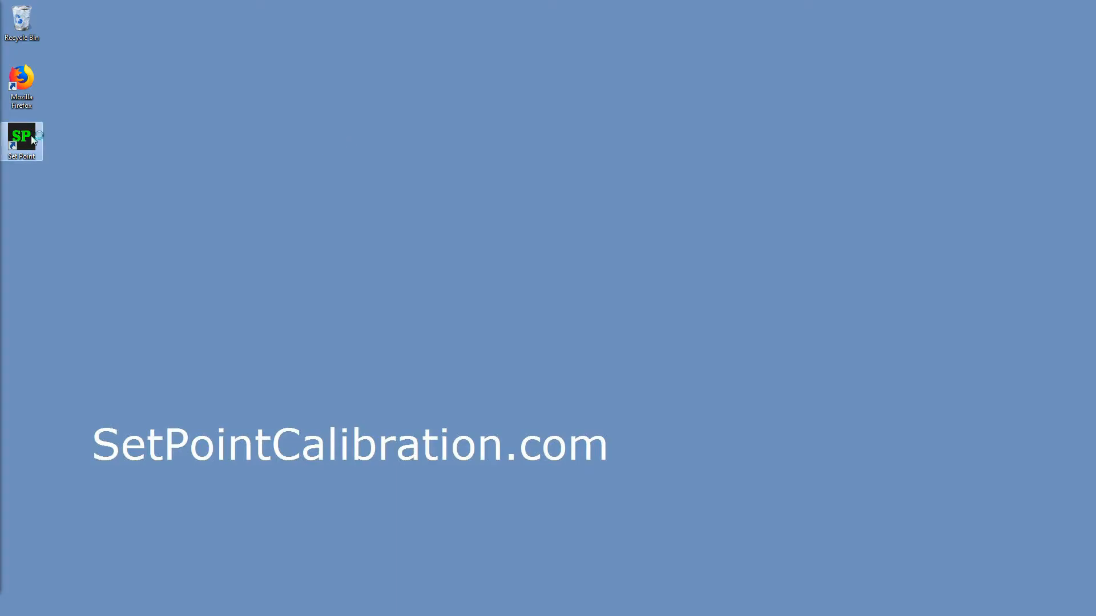
left_click(501, 348)
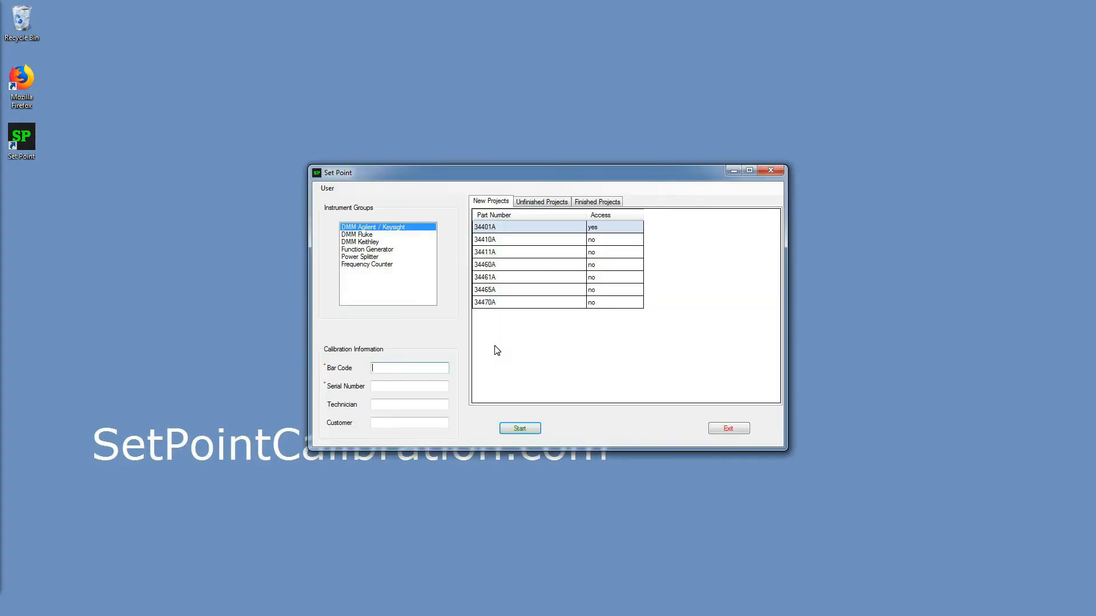
left_click(564, 204)
left_click(594, 203)
left_click(551, 203)
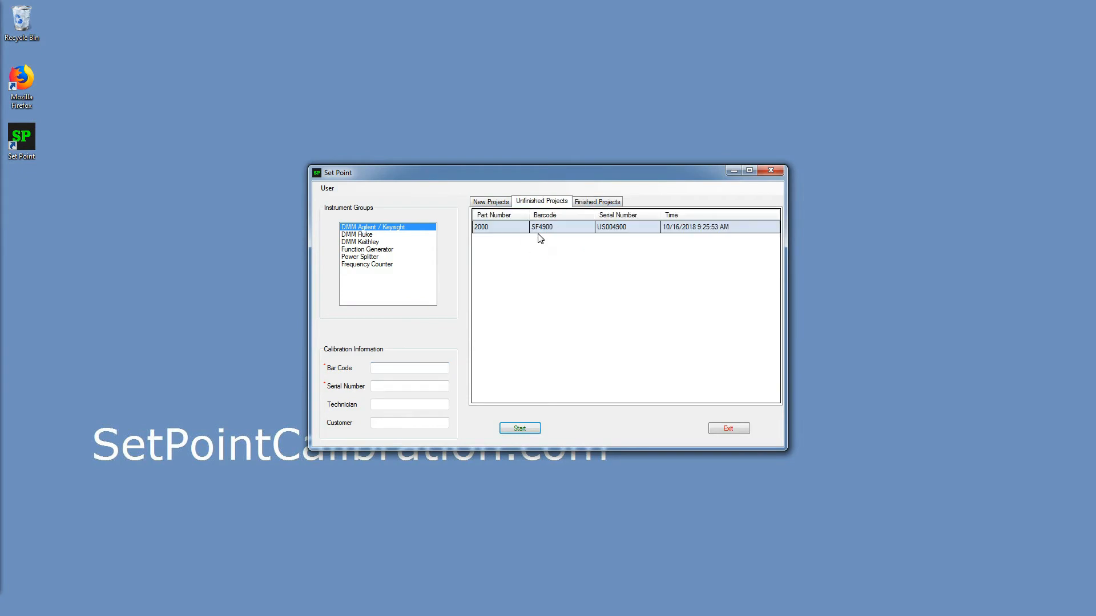
left_click(529, 425)
left_click(340, 231)
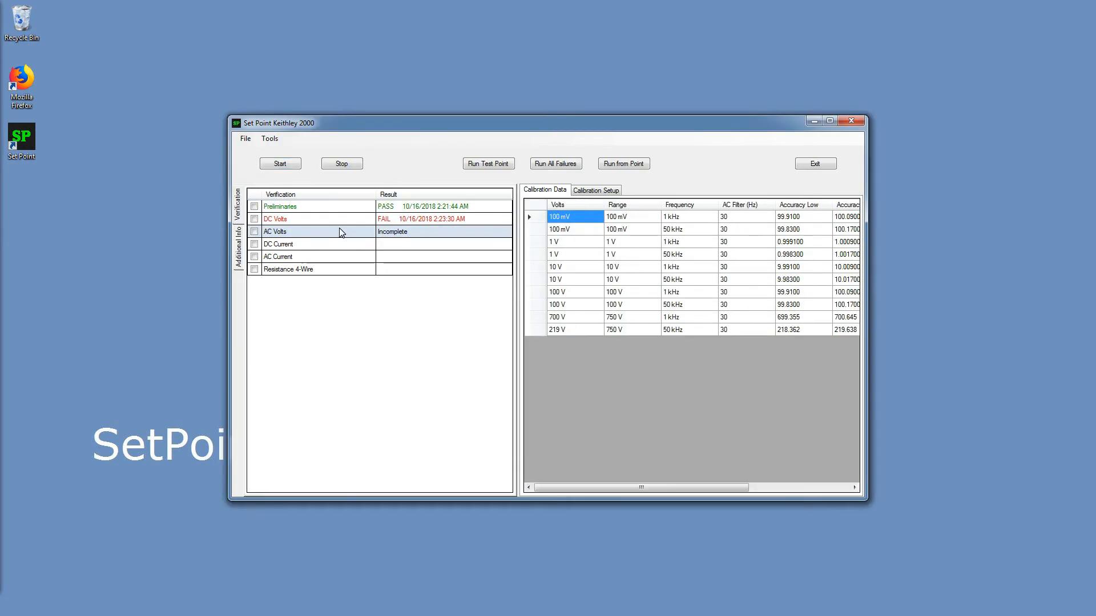
double_click(435, 124)
Export the project's results to an Excel workbook named excel 8 in the Testing - Excel folder.
left_click(14, 19)
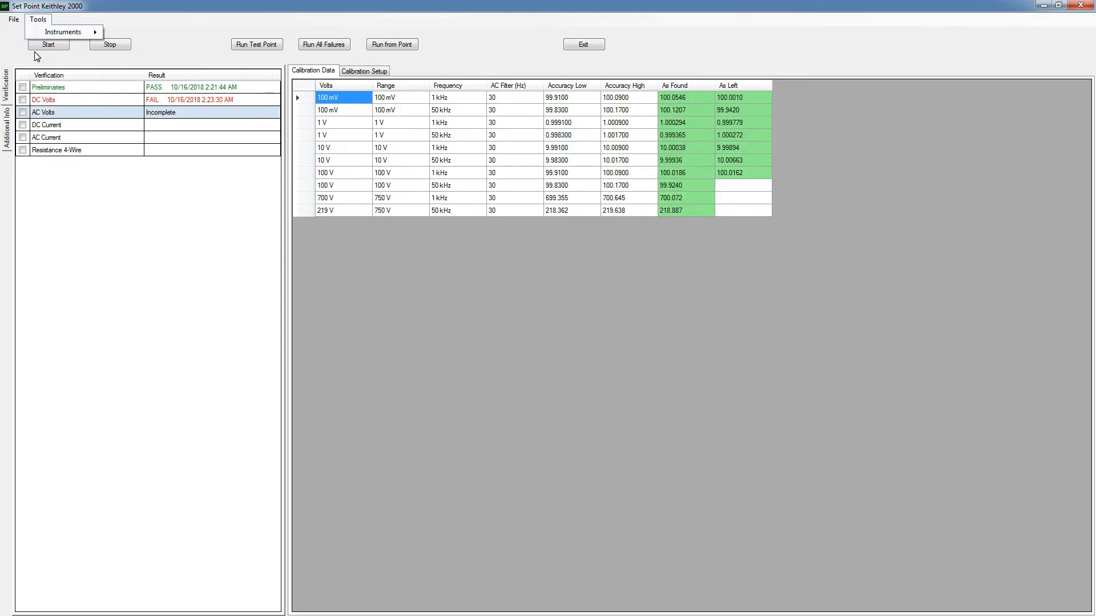
left_click(32, 72)
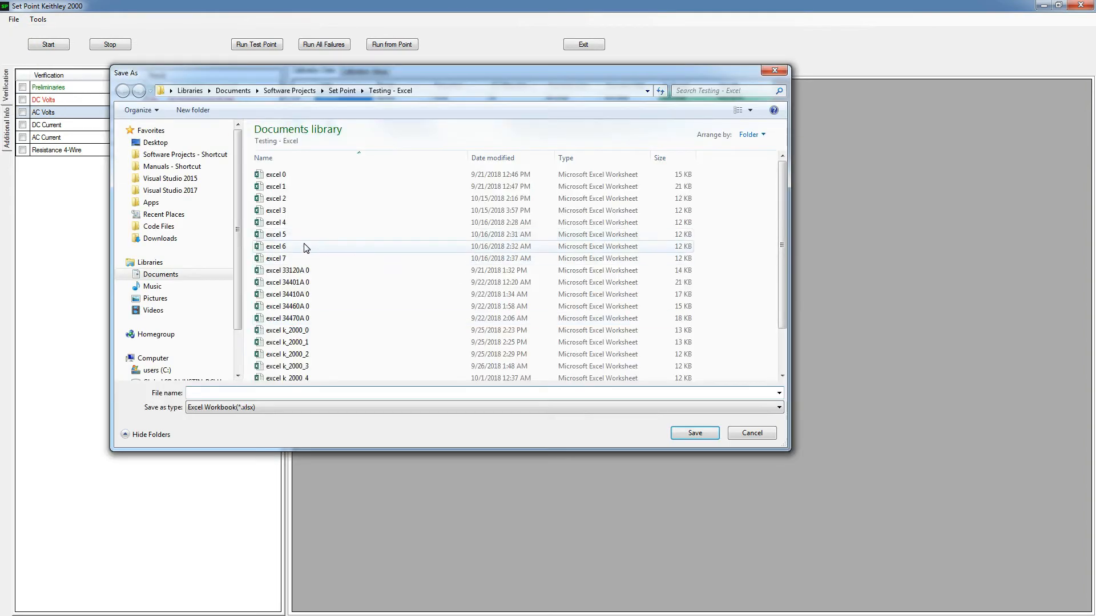
left_click(285, 258)
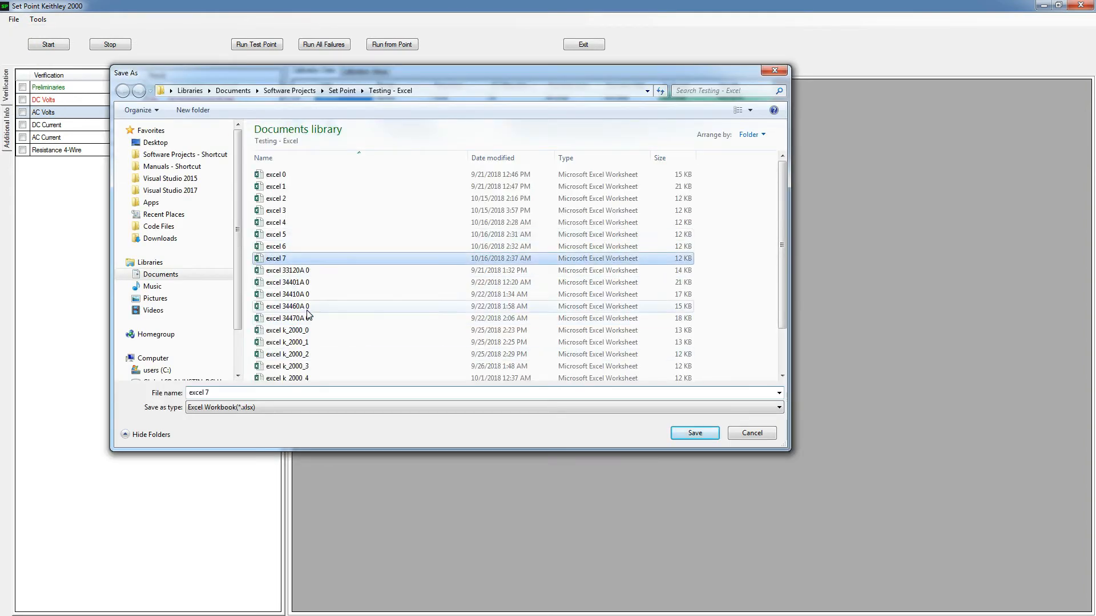
left_click(291, 393)
type("excel 8")
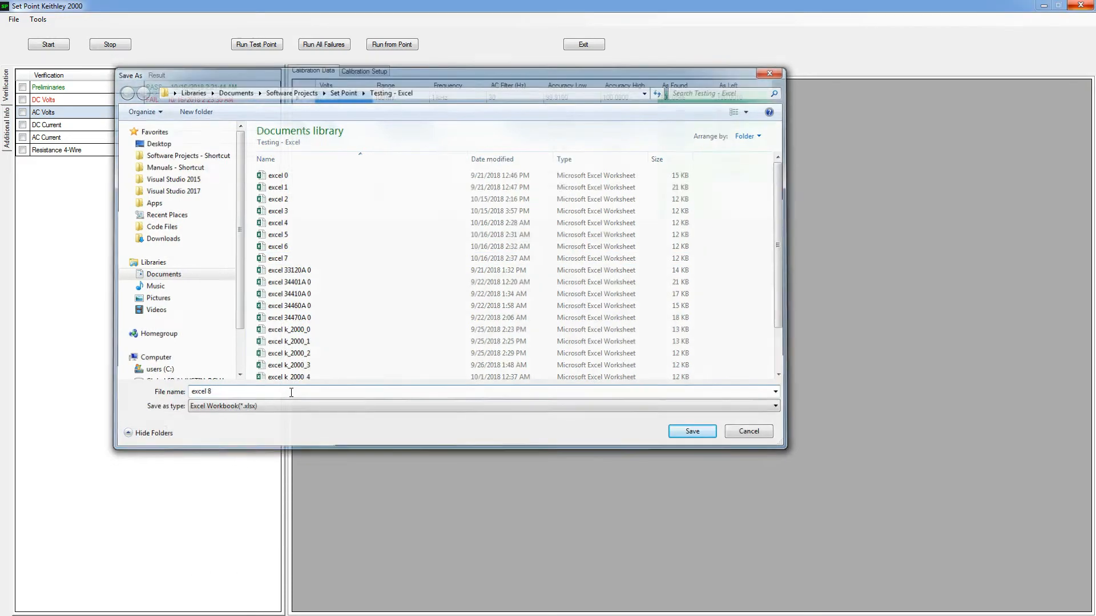
key("Return")
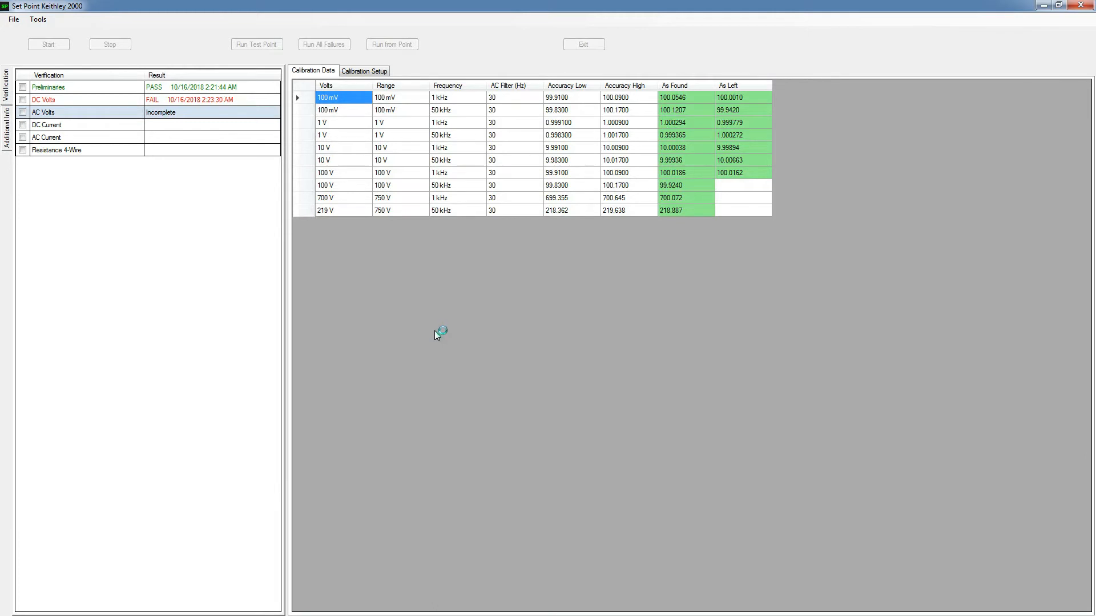
Move the Set Point window out of the way and maximize the exported workbook in Excel.
left_click_drag(445, 4, 446, 104)
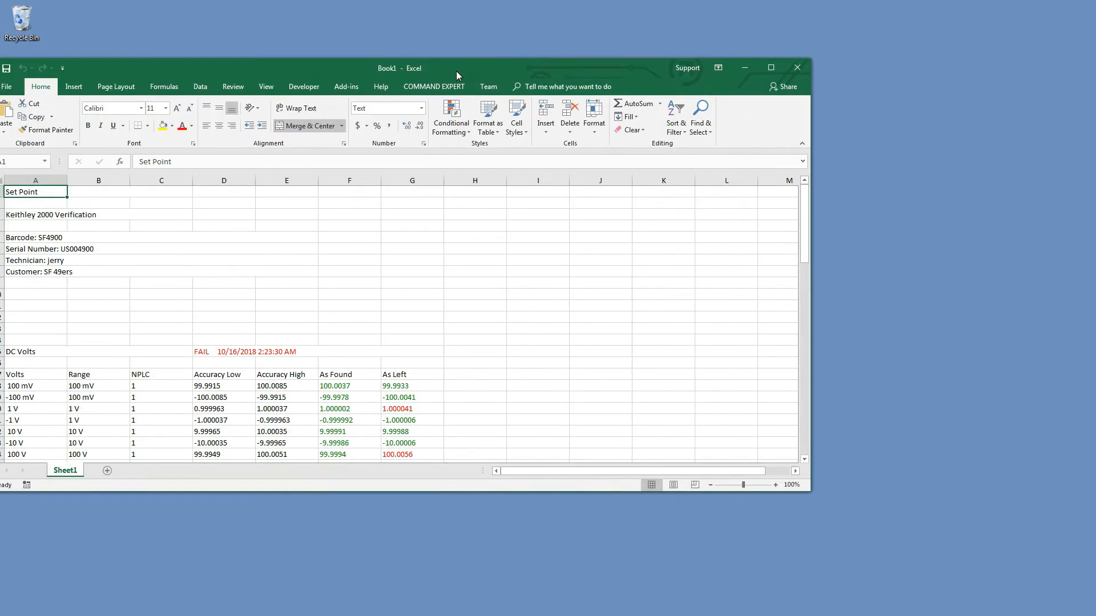
left_click_drag(457, 71, 584, 35)
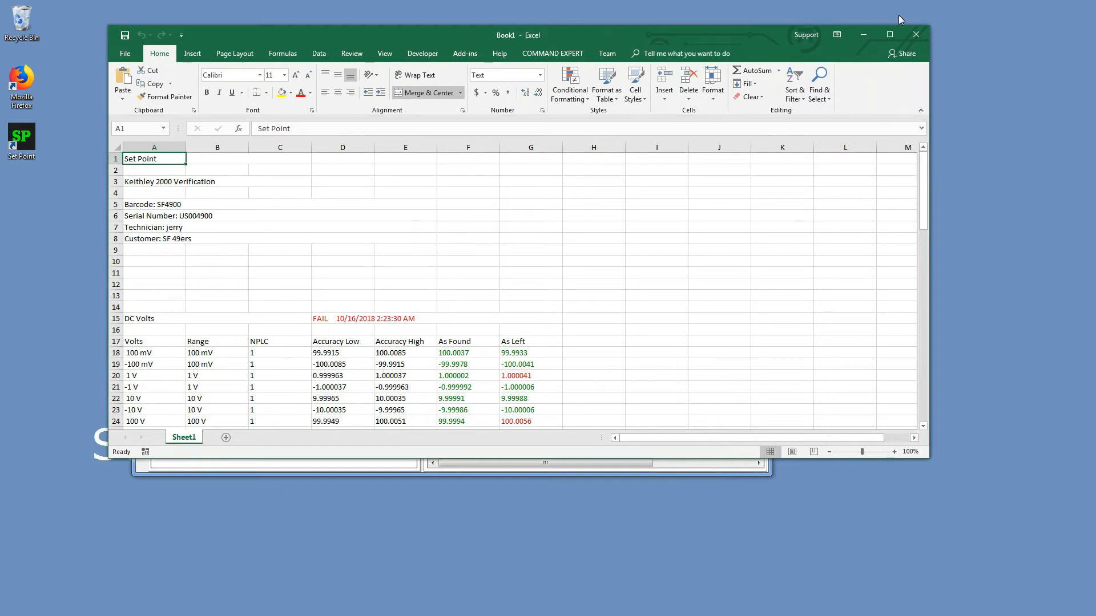
left_click(889, 34)
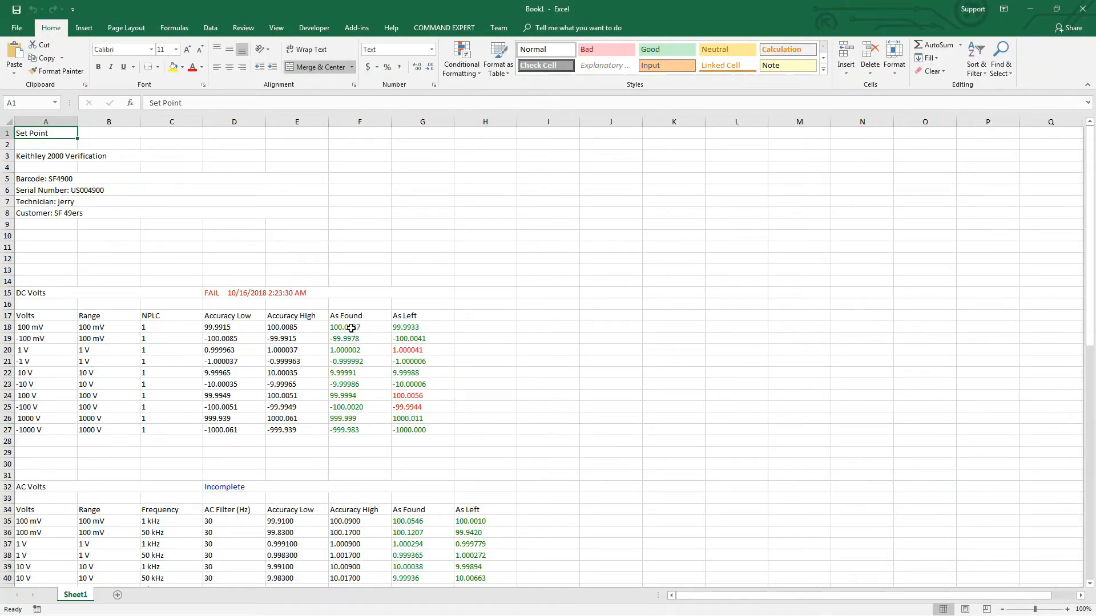
Examine the exported results and pass/fail status of the DC Volts, AC Volts and current verifications in the workbook.
left_click_drag(351, 328, 413, 420)
left_click(234, 291)
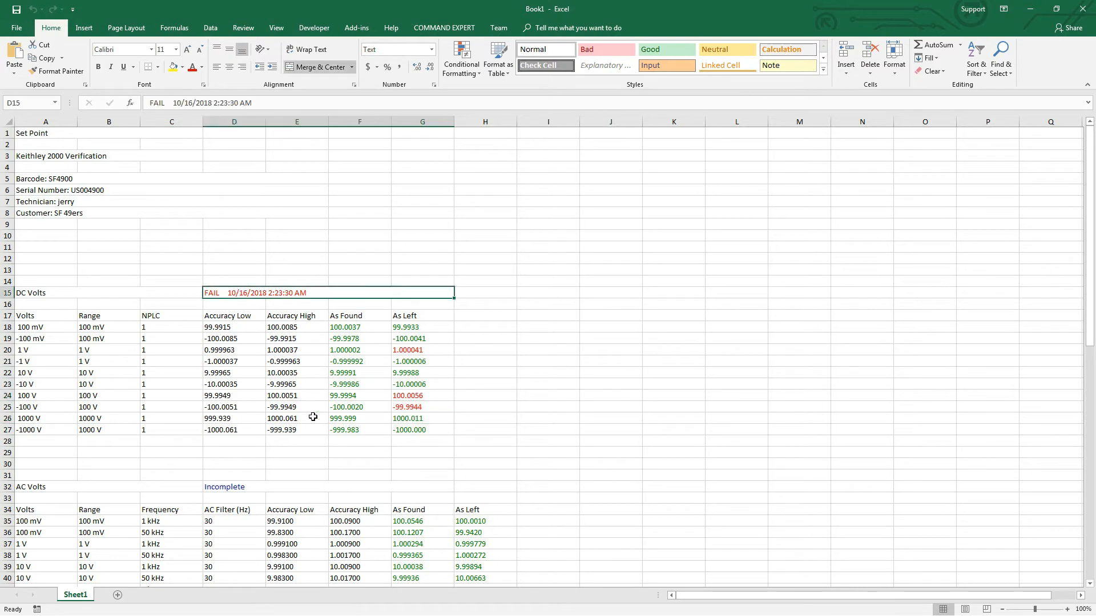
left_click(251, 489)
scroll(342, 428, "down", 12)
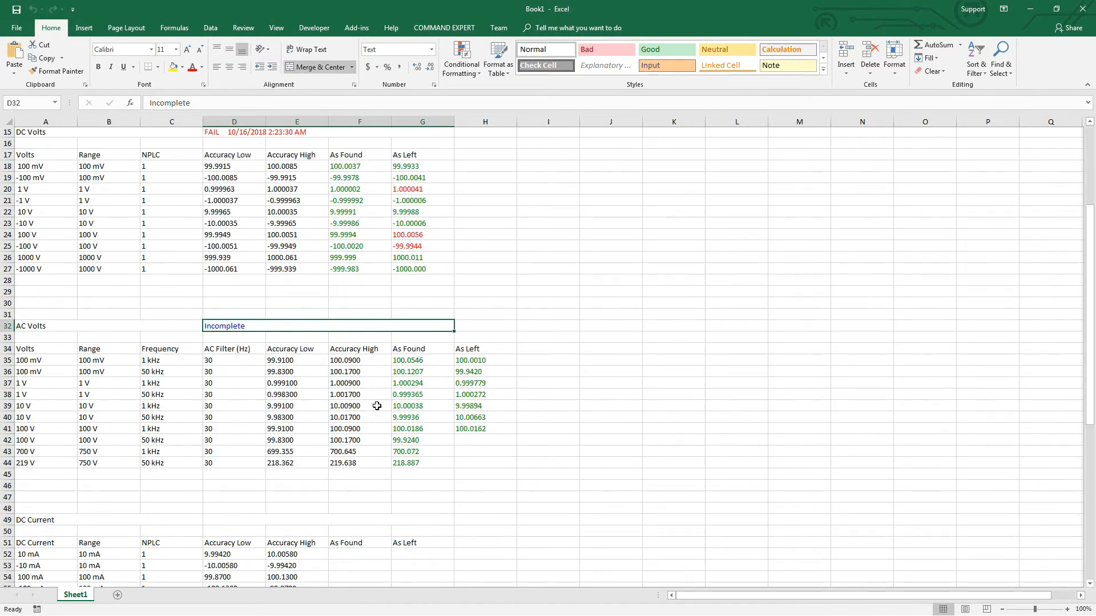
scroll(377, 406, "up", 10)
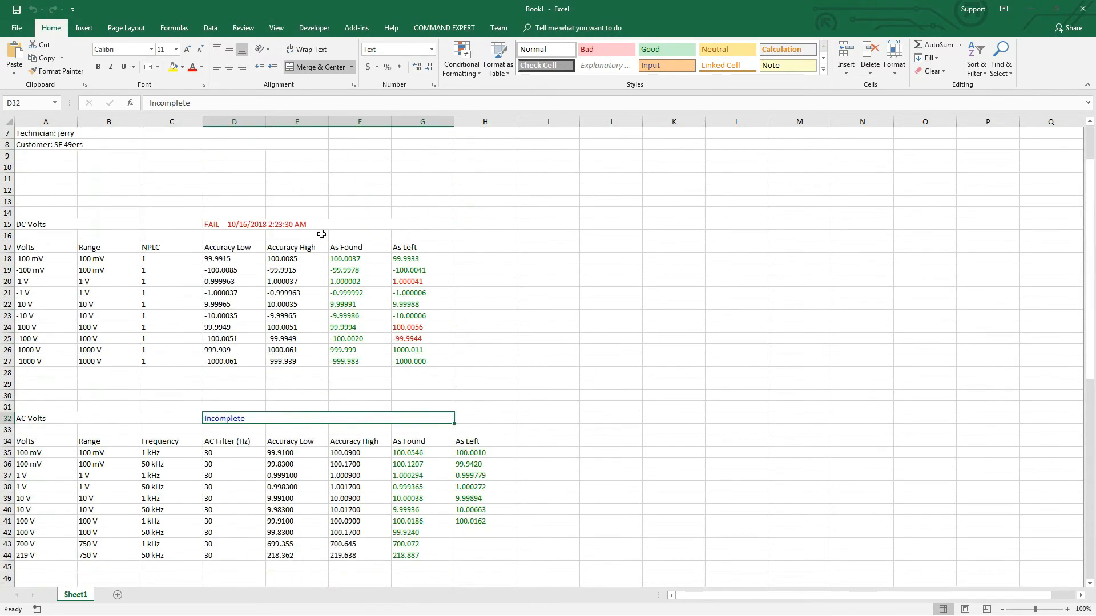
left_click_drag(346, 252, 1044, 362)
scroll(433, 360, "down", 15)
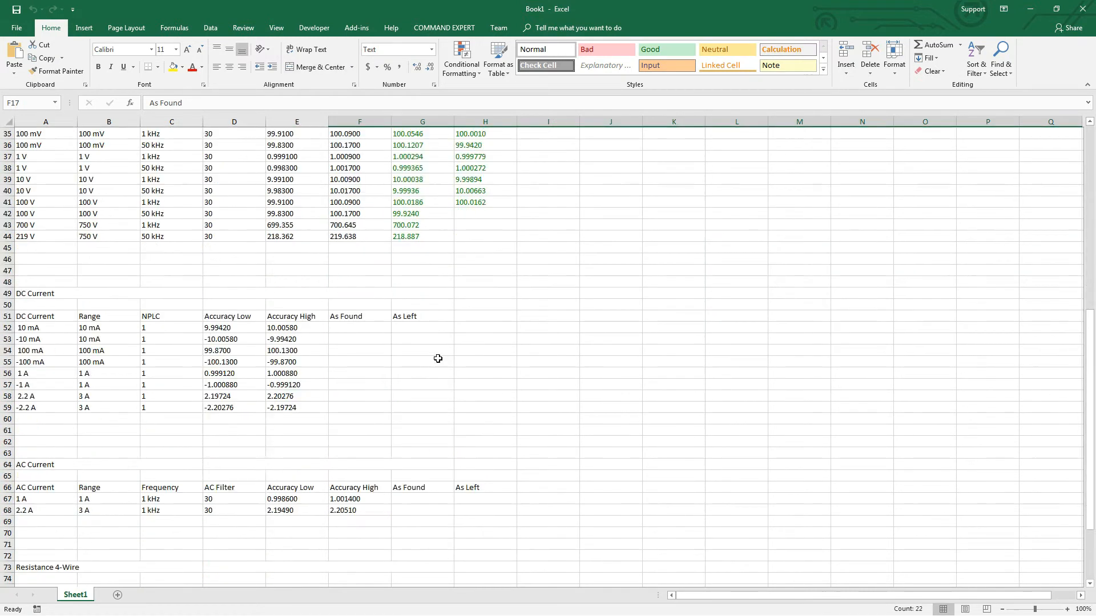
scroll(428, 361, "up", 17)
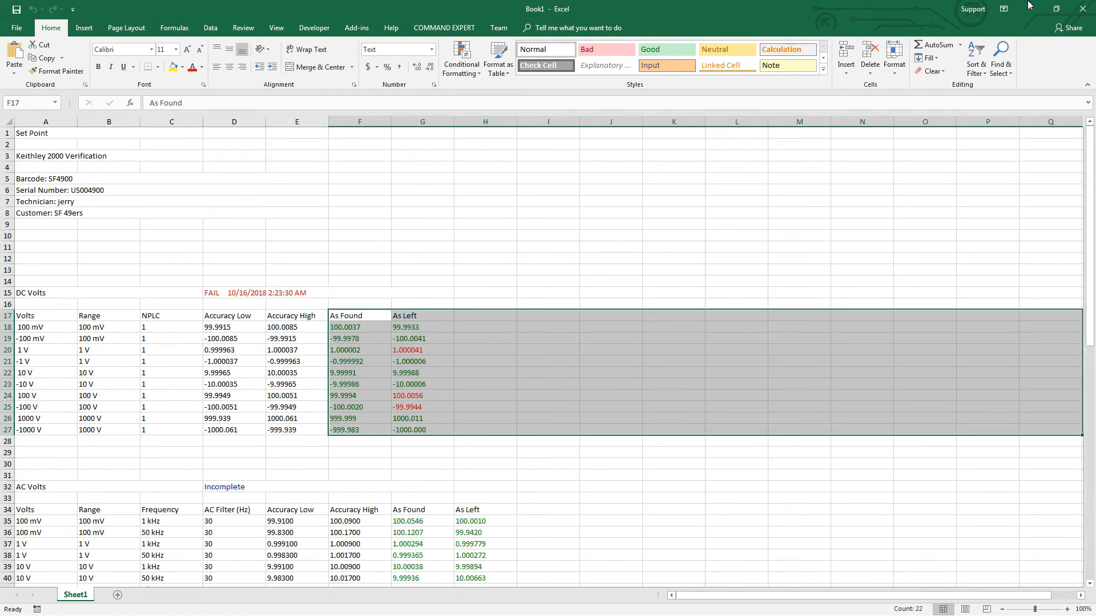
Close the exported workbook, exit the Keithley 2000 project, and relaunch Set Point in offline mode.
left_click(1083, 8)
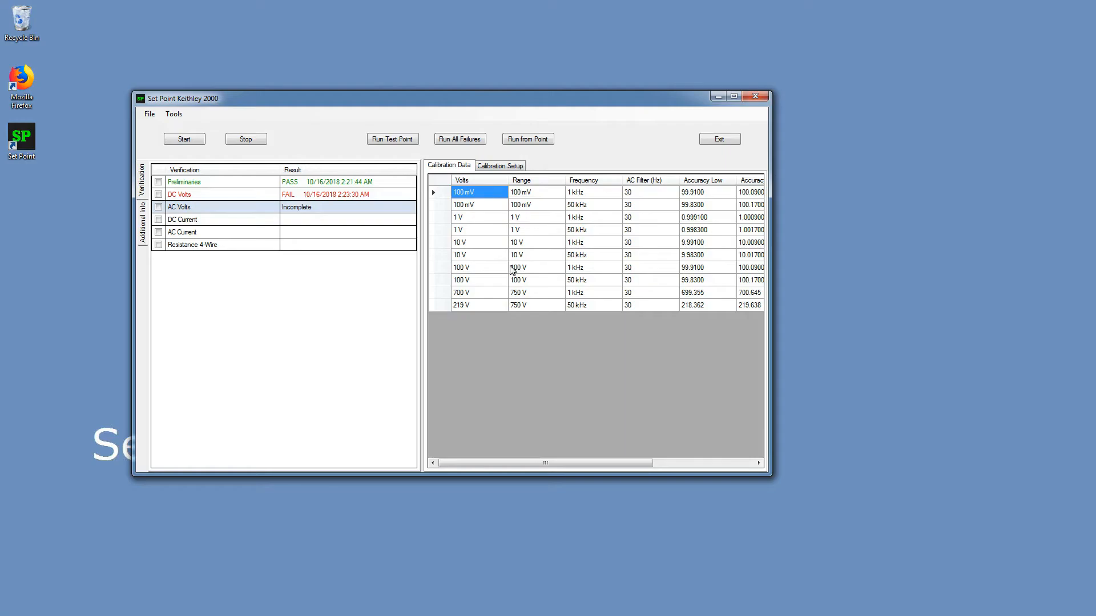
left_click(720, 139)
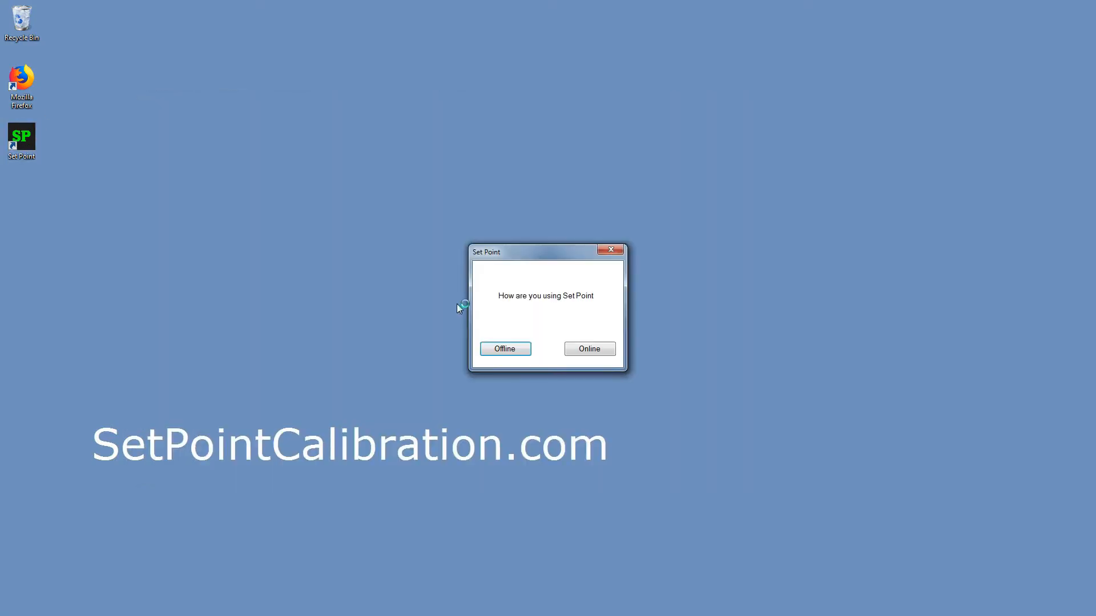
left_click(495, 349)
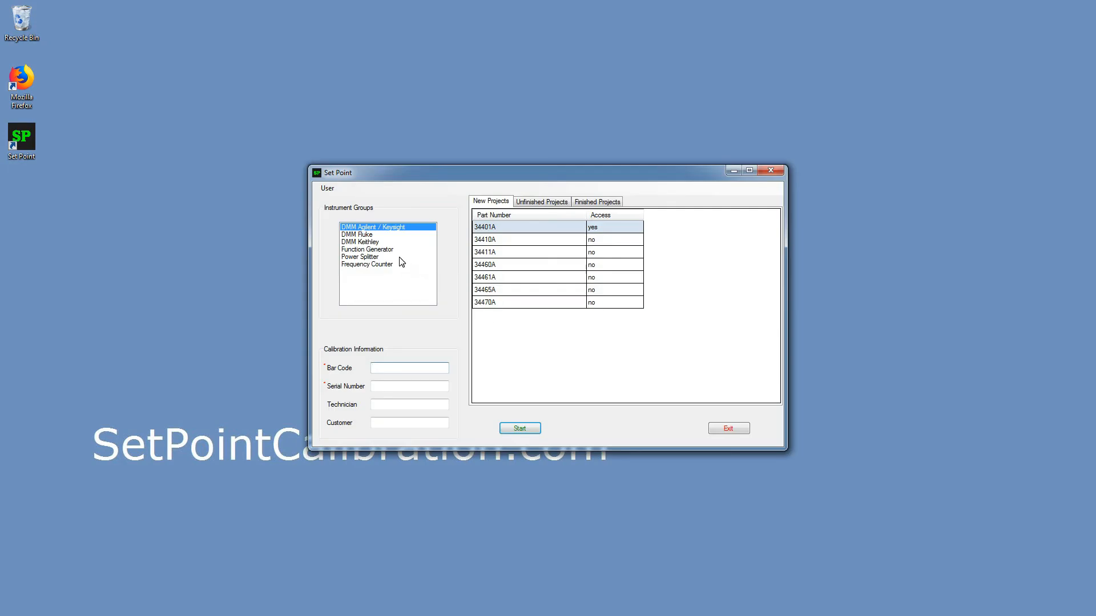
Start a new Power Splitter project with bar code and serial number A0001, the technician's name, and customer you.
left_click(390, 257)
left_click(399, 368)
type("A0001")
key("Tab")
type("A0001")
key("Tab")
type("jerry")
key("Tab")
type("you")
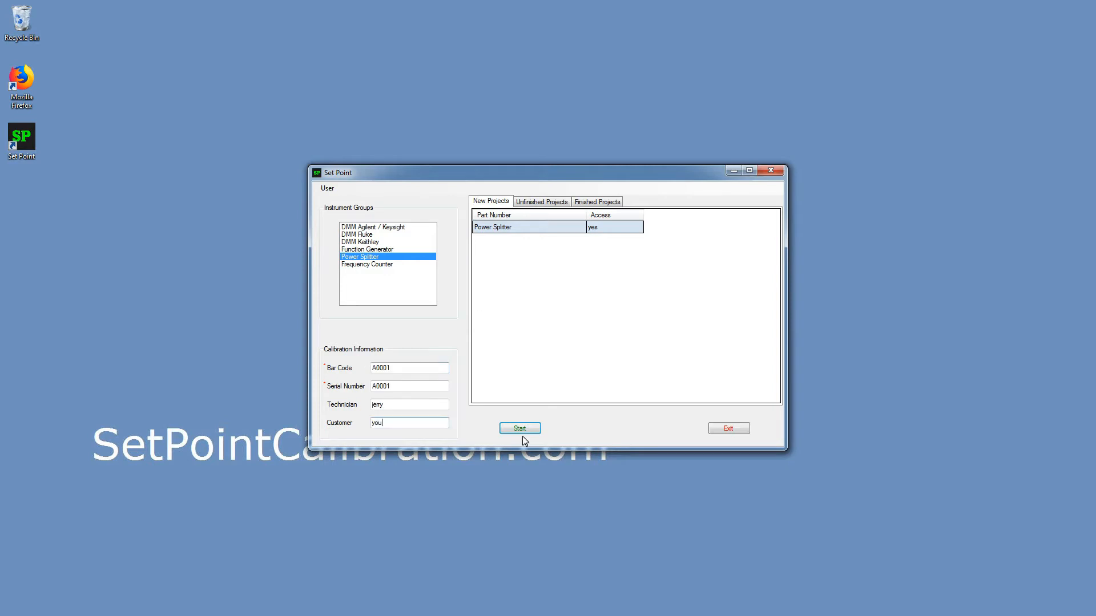
left_click(517, 428)
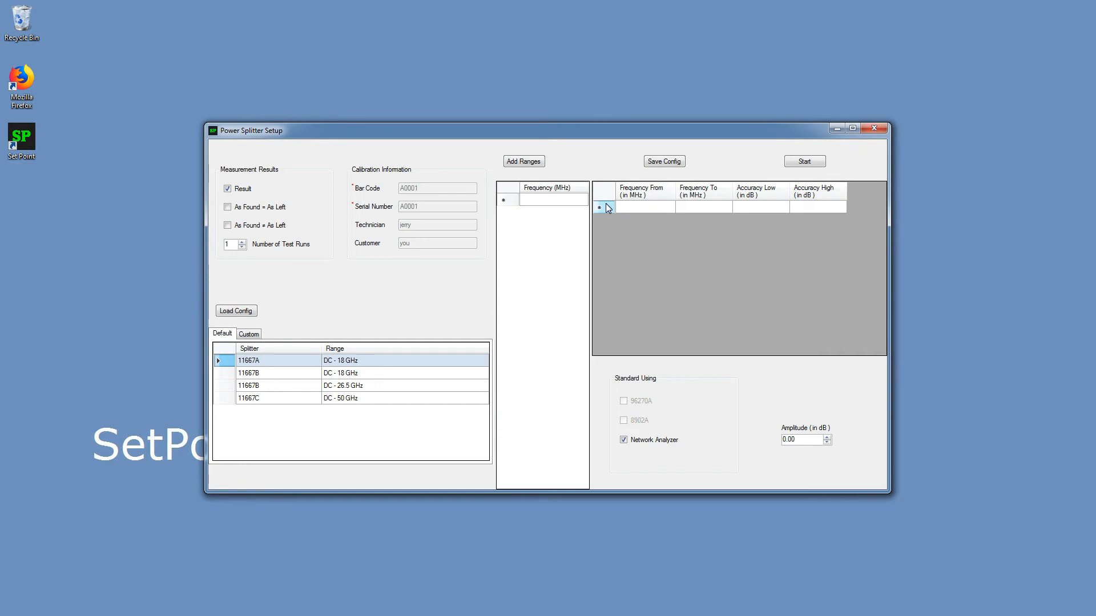
Move the Power Splitter Setup window clear and set the measurement results to As Found ≠ As Left with 3 test runs.
left_click_drag(440, 130, 403, 92)
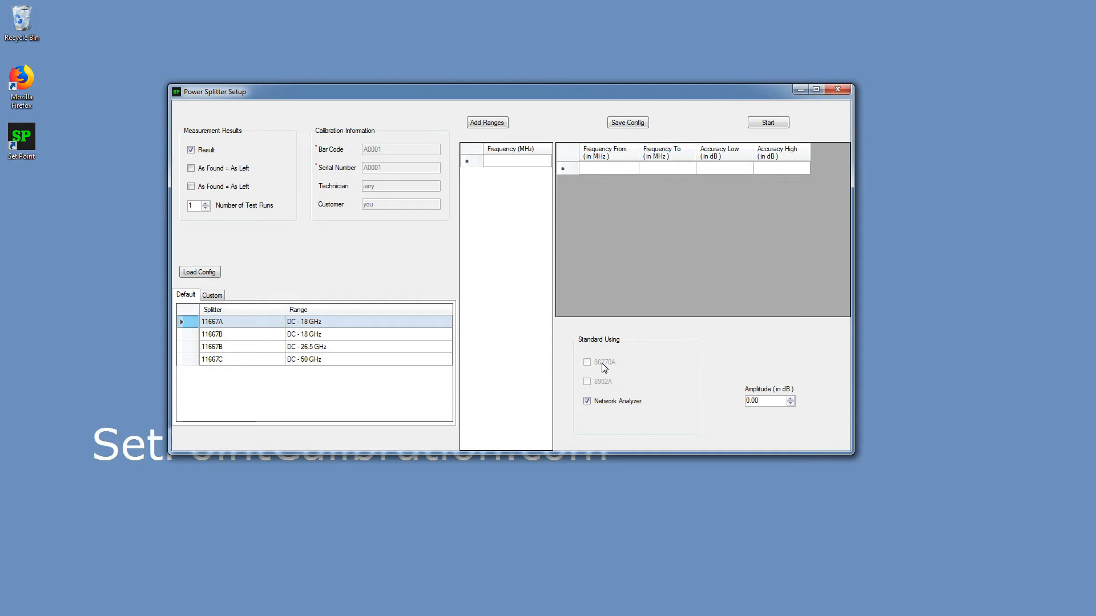
left_click_drag(765, 402, 723, 403)
left_click(207, 203)
List the test frequencies 0.3, 0.5, 1, 10, 50, 250, 500, 1000, 1500, 2000, 2500 and 3000 MHz.
left_click(506, 163)
type("0.3")
key("Return")
type("0.5")
key("Return")
type("1")
key("Return")
type("10")
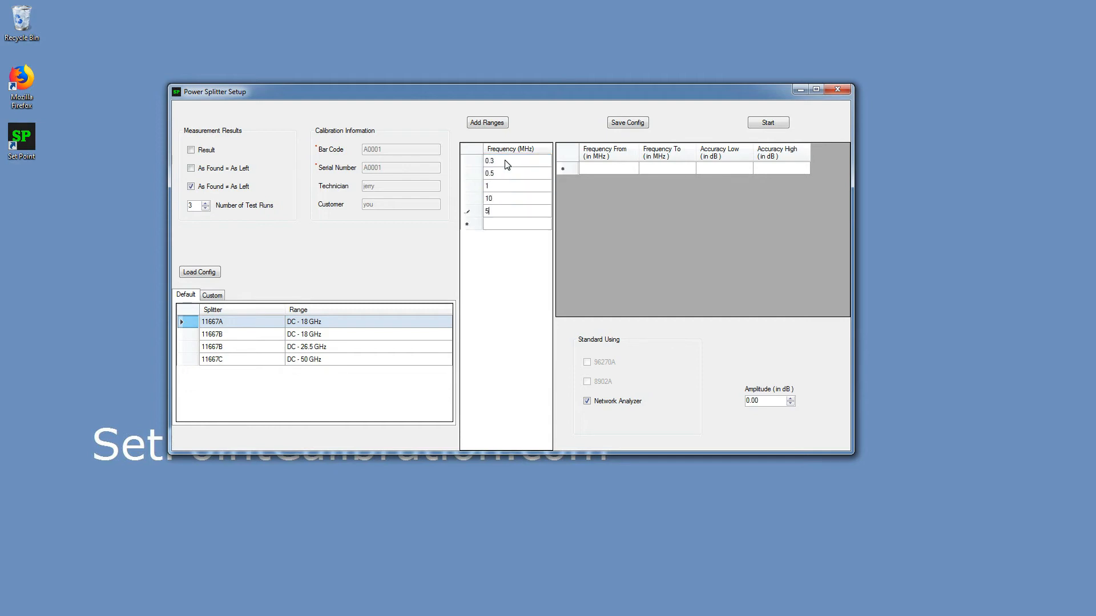
key("Return")
type("50")
key("Return")
type("250")
key("Return")
type("500")
key("Return")
type("1000")
key("Return")
type("1500")
key("Return")
type("2000")
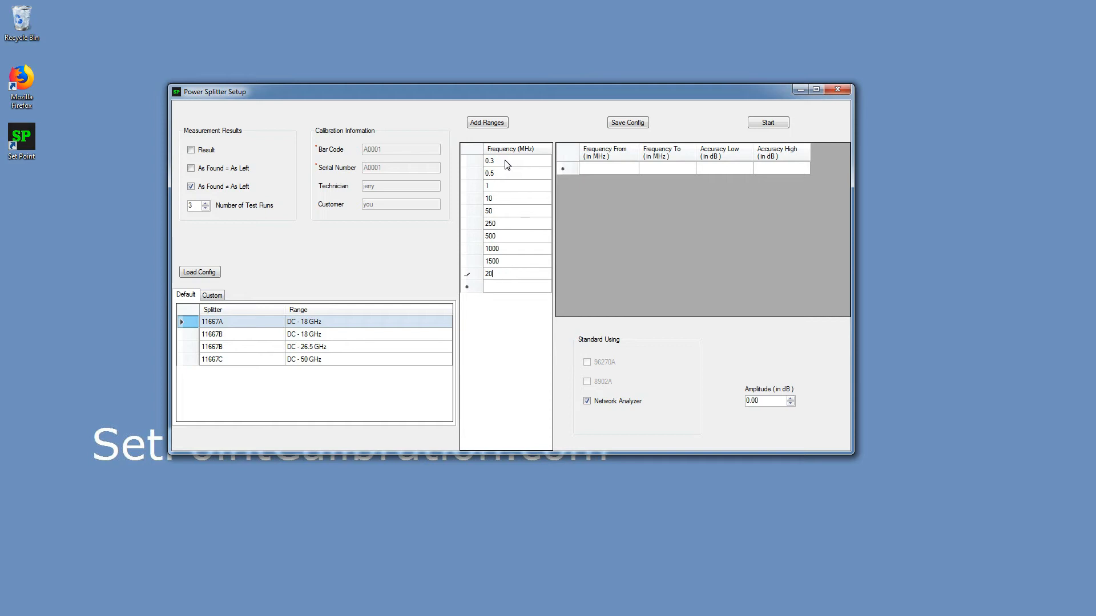
key("Return")
type("2500")
key("Return")
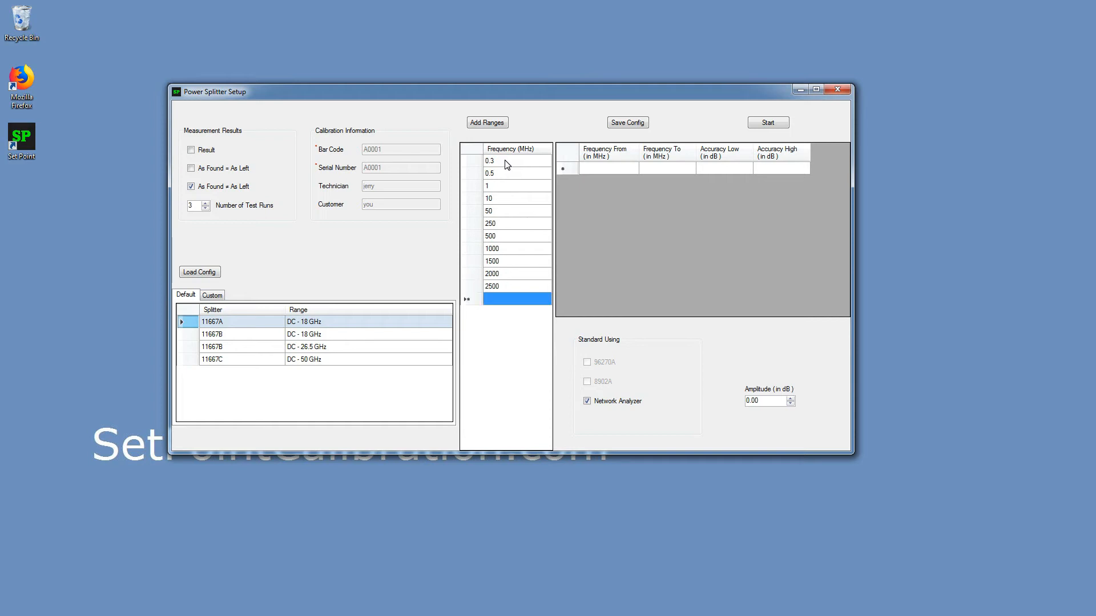
type("3000")
key("Return")
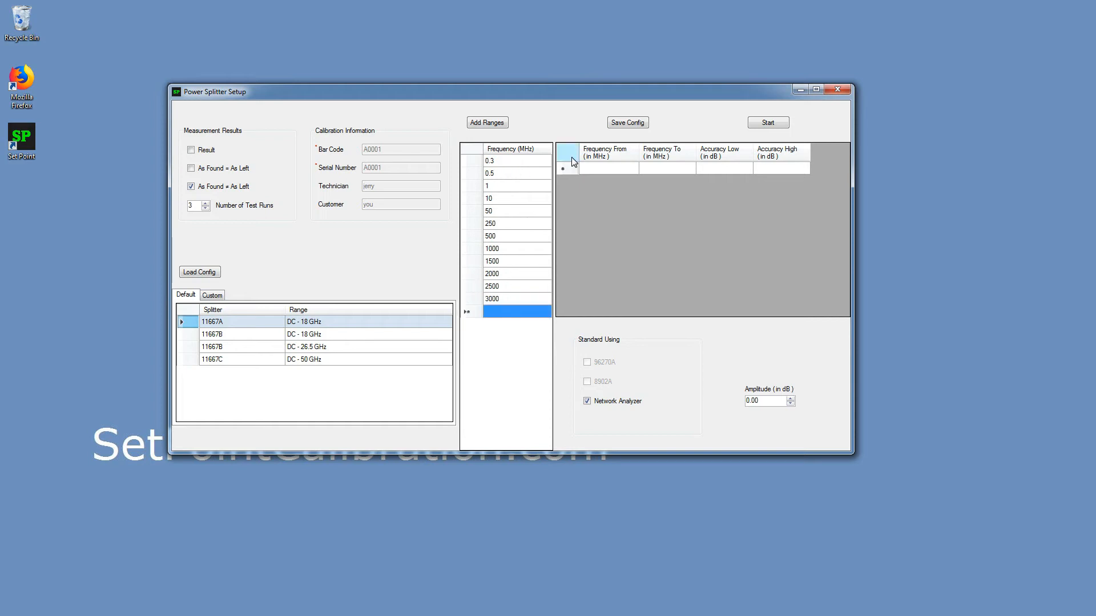
Define an accuracy range from 0.30 to 50 MHz with limits of -0.2 and 0.2 dB.
left_click(598, 168)
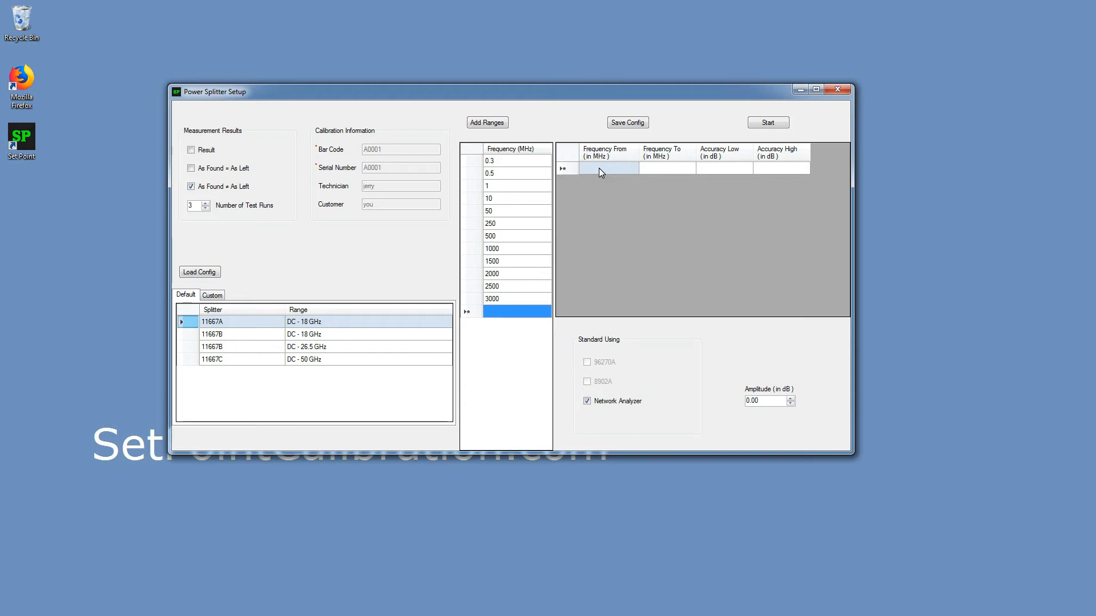
type("0.30")
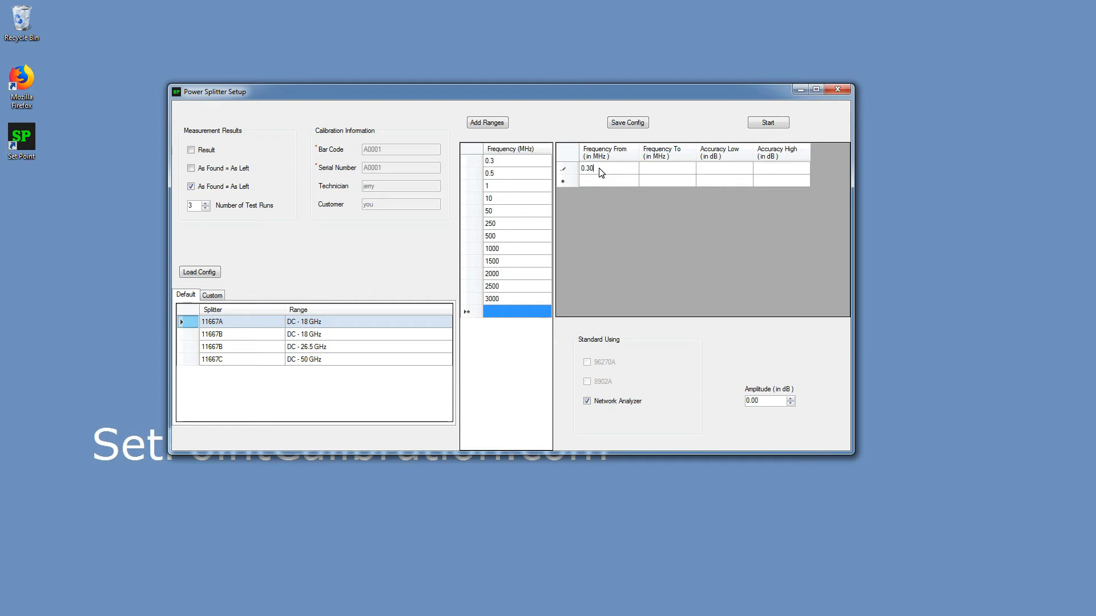
key("Tab")
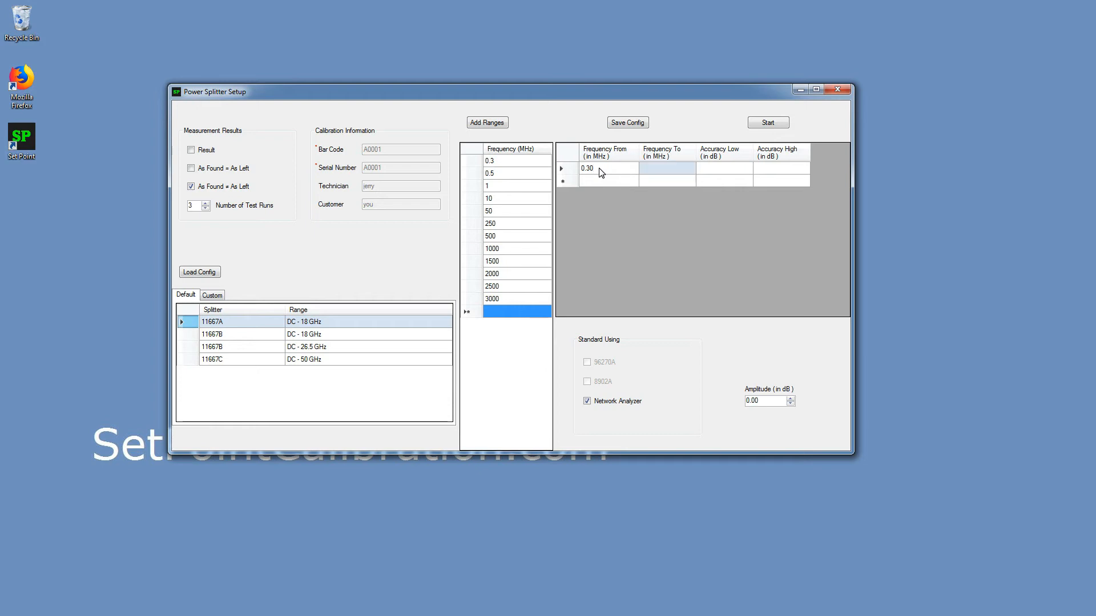
type("50")
key("Tab")
type("-0.")
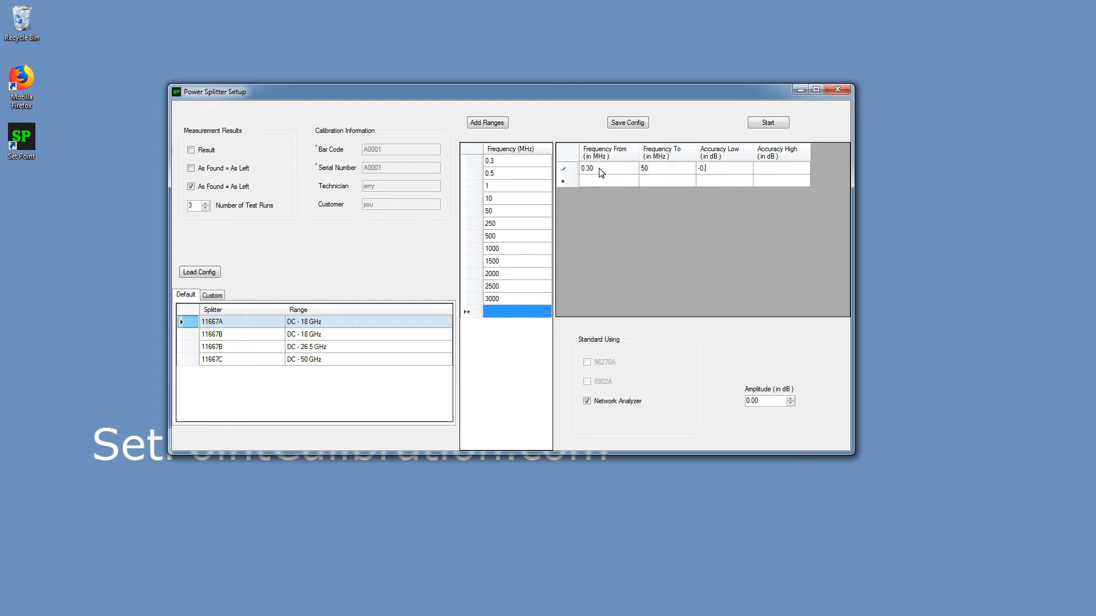
key("Tab")
type("0.")
key("Return")
Add a second accuracy range from 50 to 3000 MHz with limits of -0.3 and 0.3 dB.
key("Left")
key("Left")
key("Left")
type("50")
key("Tab")
type("3000")
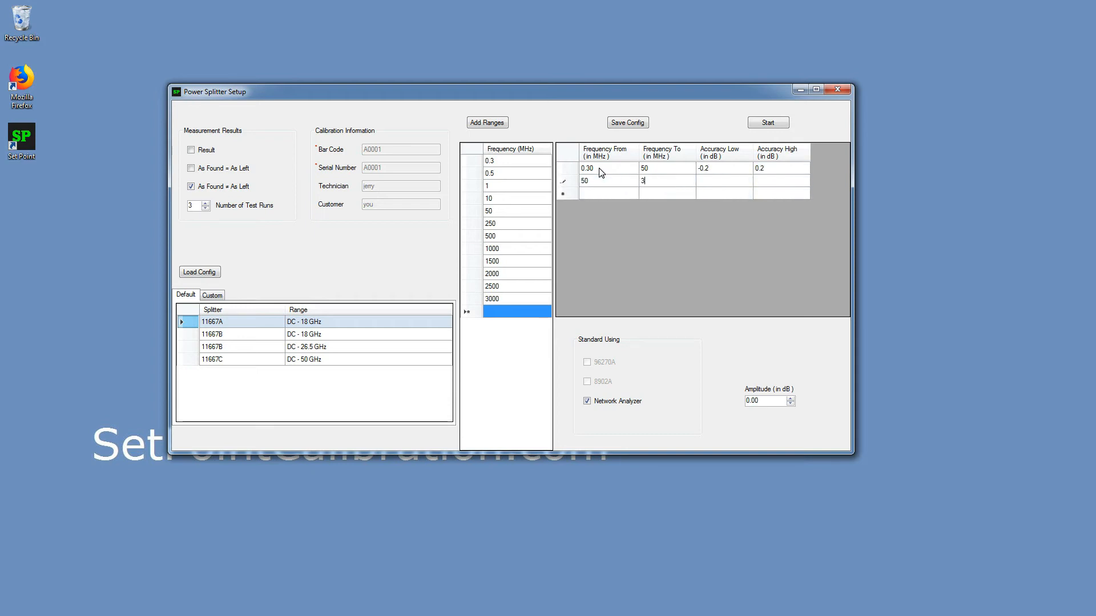
key("Tab")
type("-")
key("Tab")
type("0.3")
key("Return")
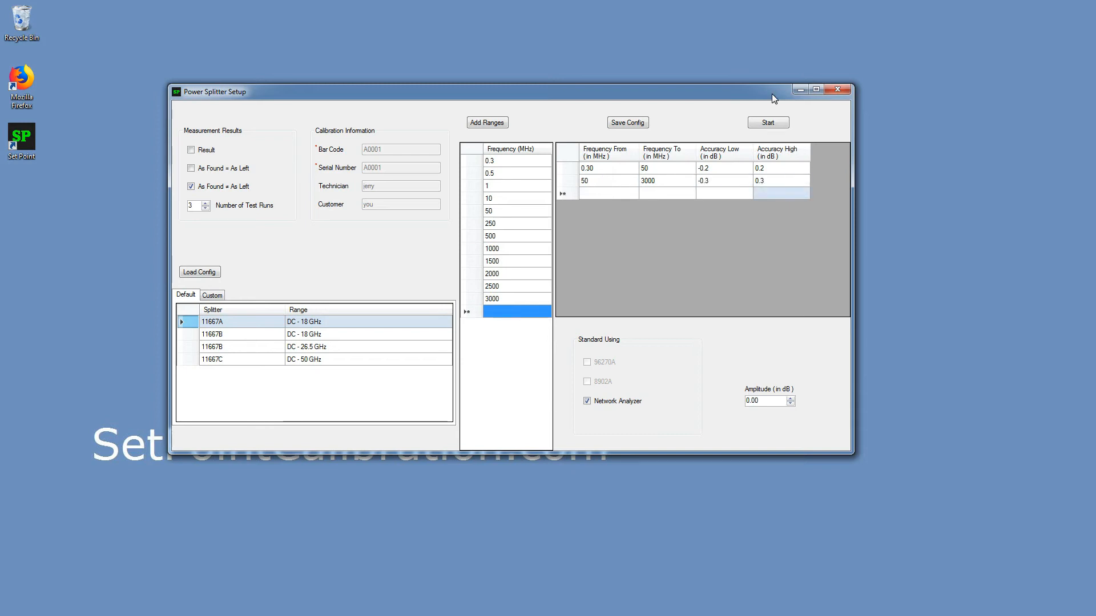
Start the configured power splitter project, maximize its window, and show the Tracking calibration data.
left_click(768, 122)
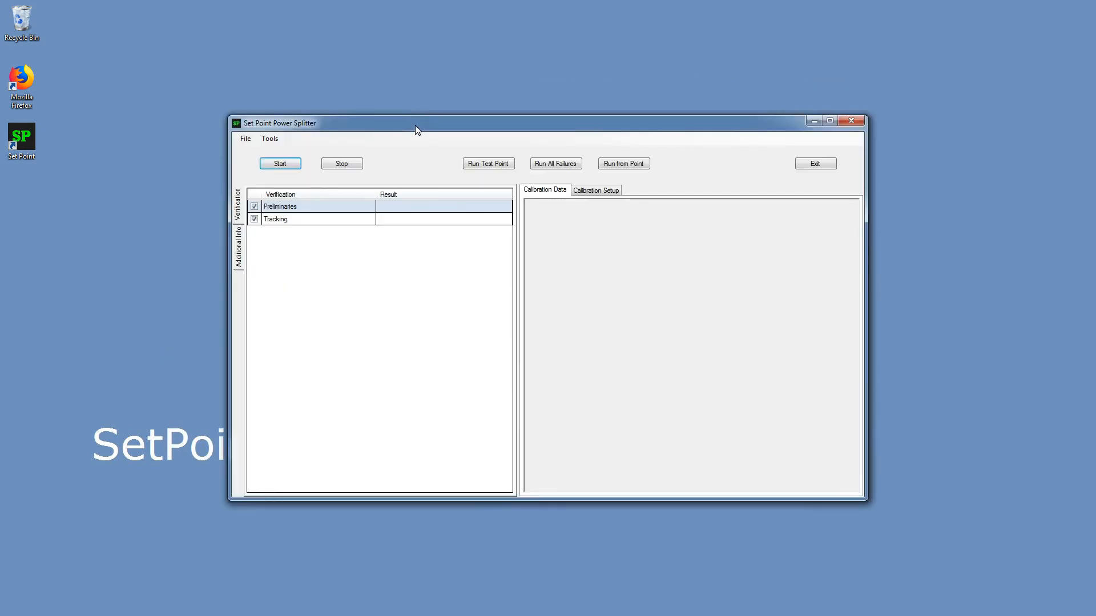
double_click(416, 125)
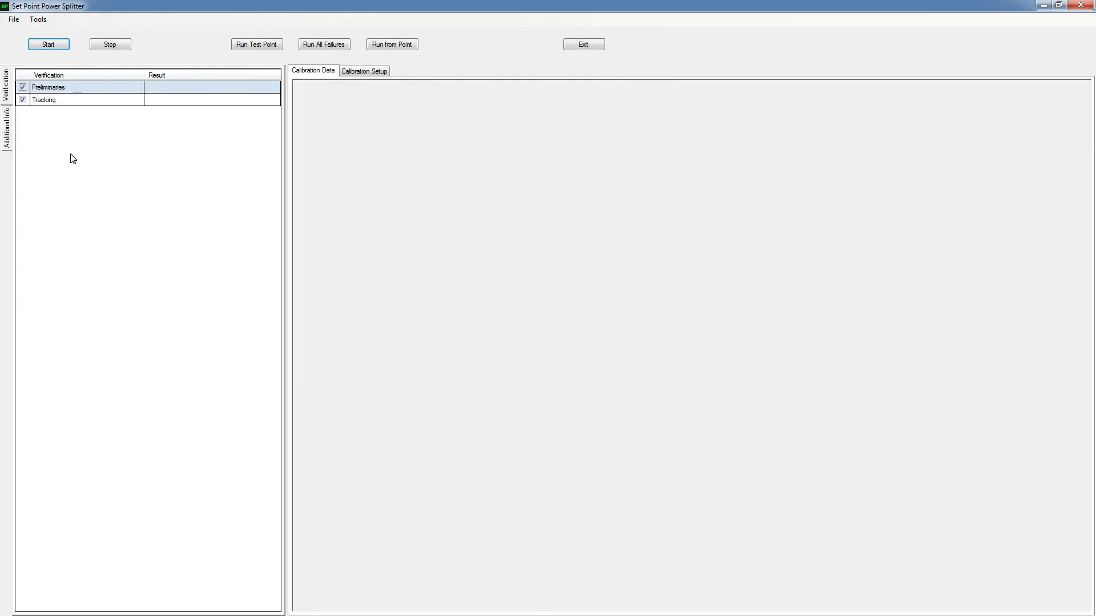
left_click(77, 102)
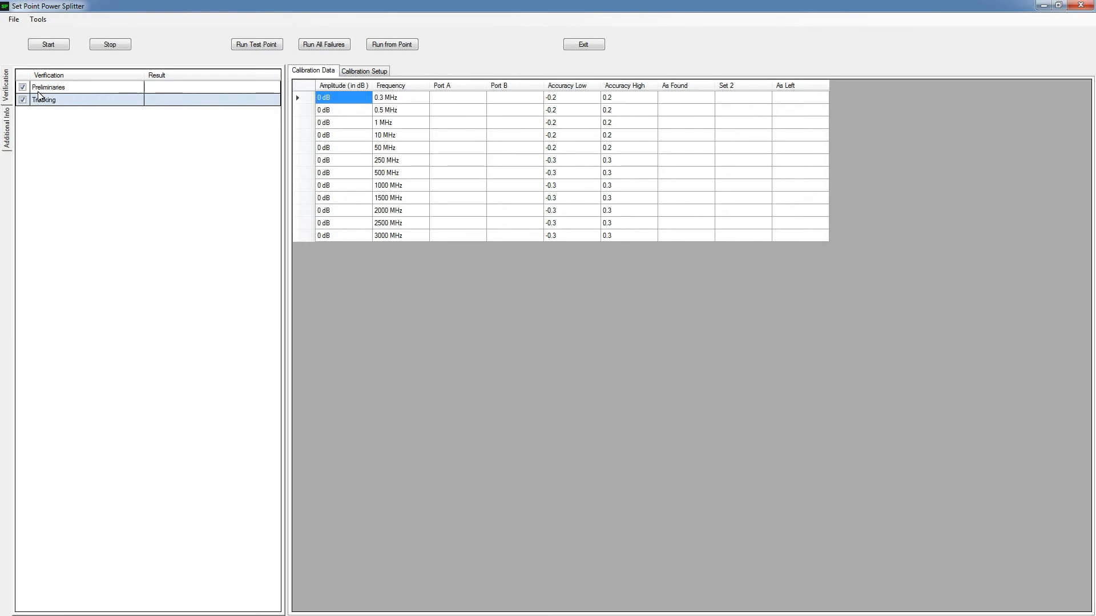
Examine the Tracking port columns, accuracy limits and frequency range, and look over the project's additional information.
left_click(447, 97)
left_click(516, 97)
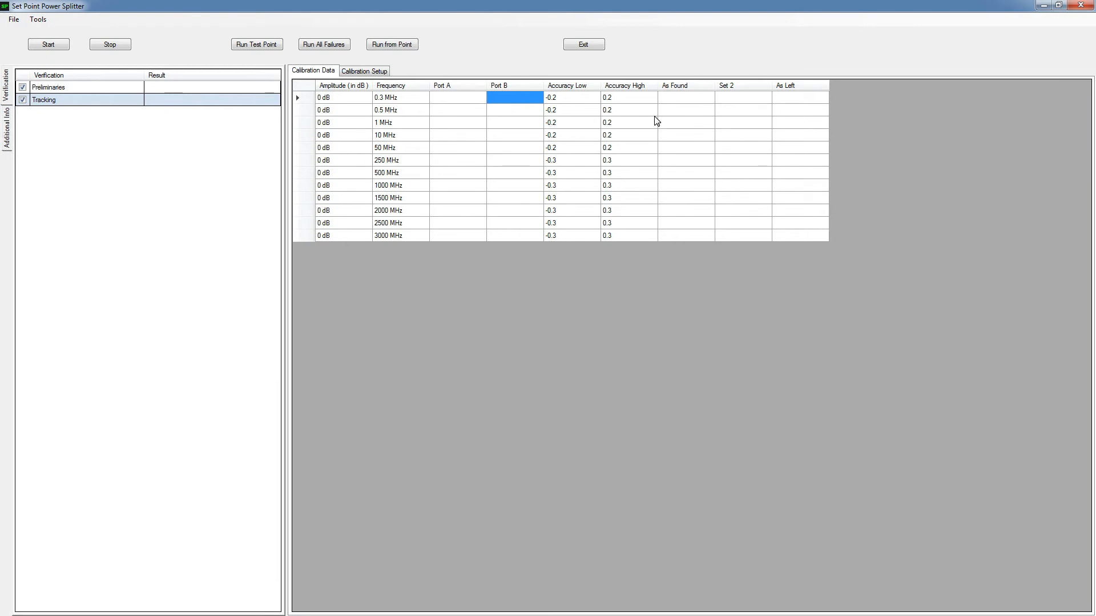
left_click(616, 148)
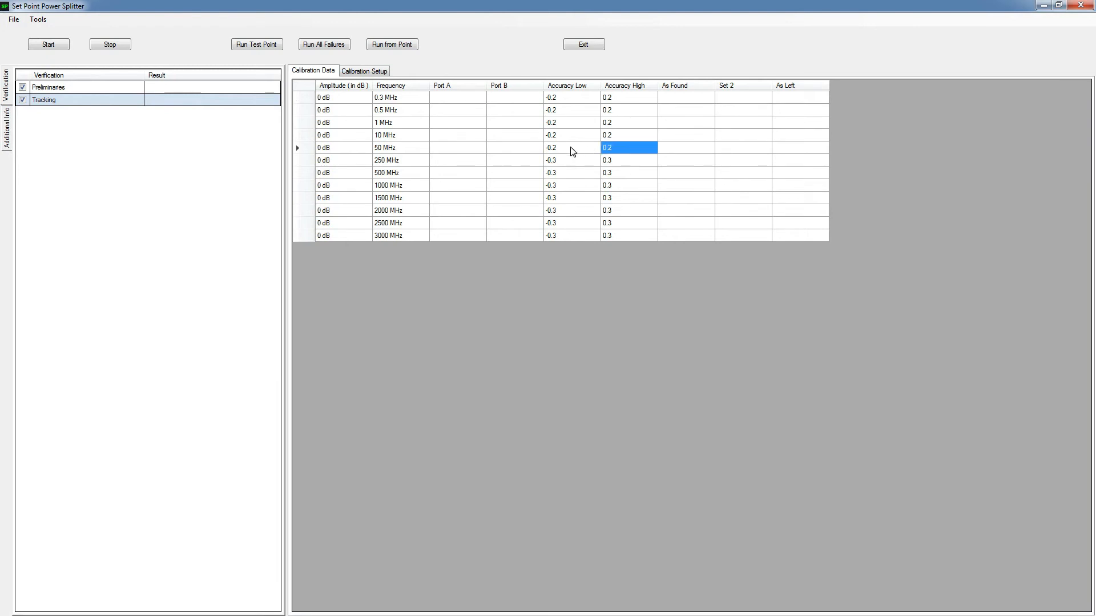
left_click(573, 150)
left_click(395, 147)
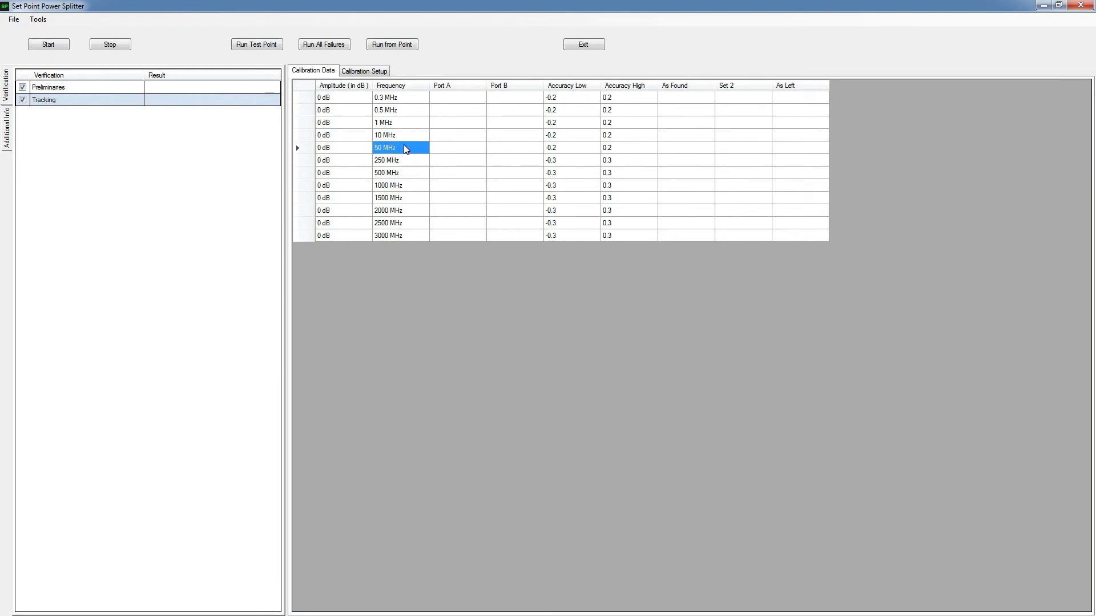
left_click(413, 235)
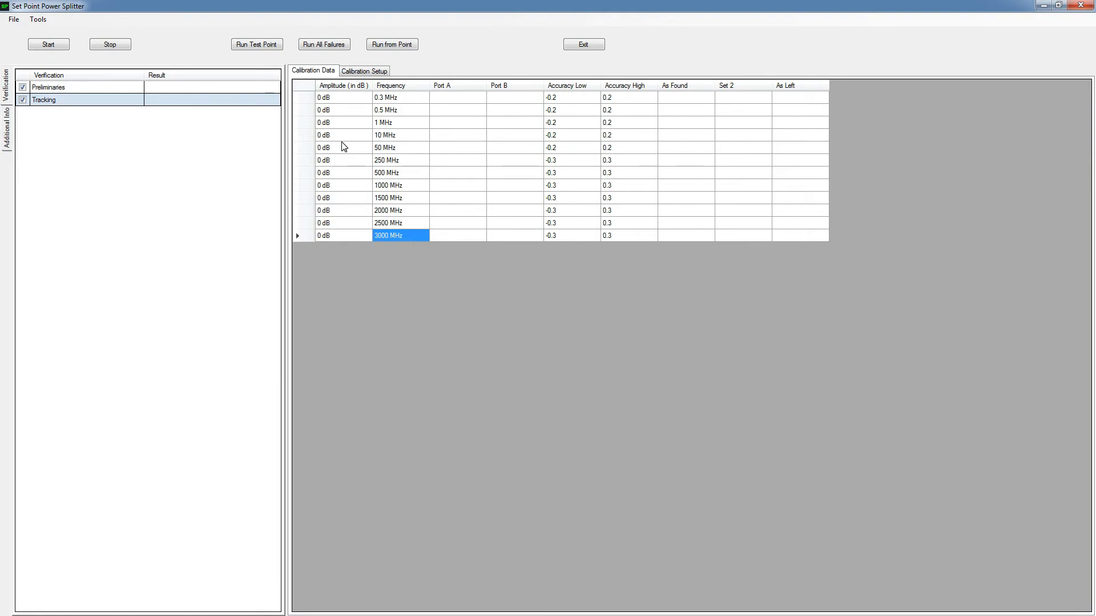
left_click(8, 137)
left_click(76, 232)
left_click(44, 232)
left_click(7, 89)
Confirm the preliminaries, run Tracking for the As Found and Set 2 readings, cancel the As Left run, and review the tested frequencies.
left_click(48, 45)
left_click(545, 351)
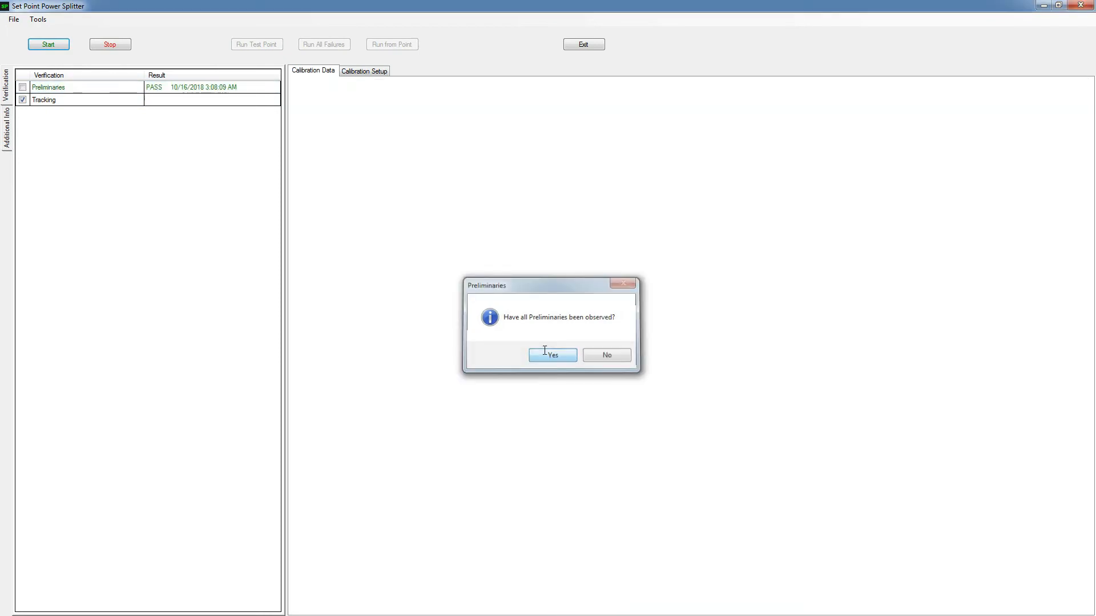
left_click(532, 457)
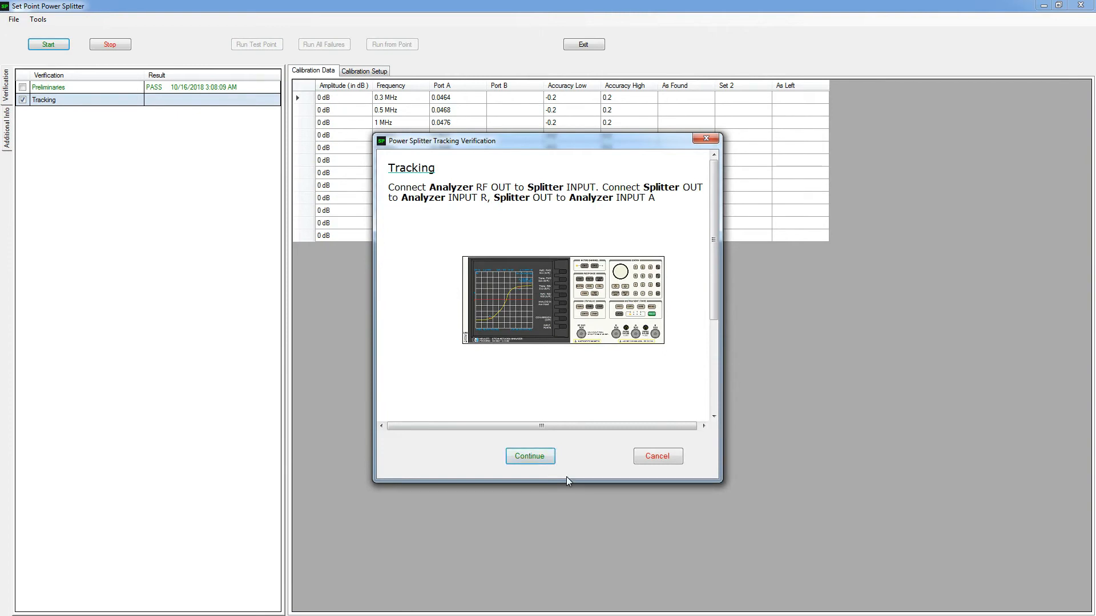
left_click(532, 460)
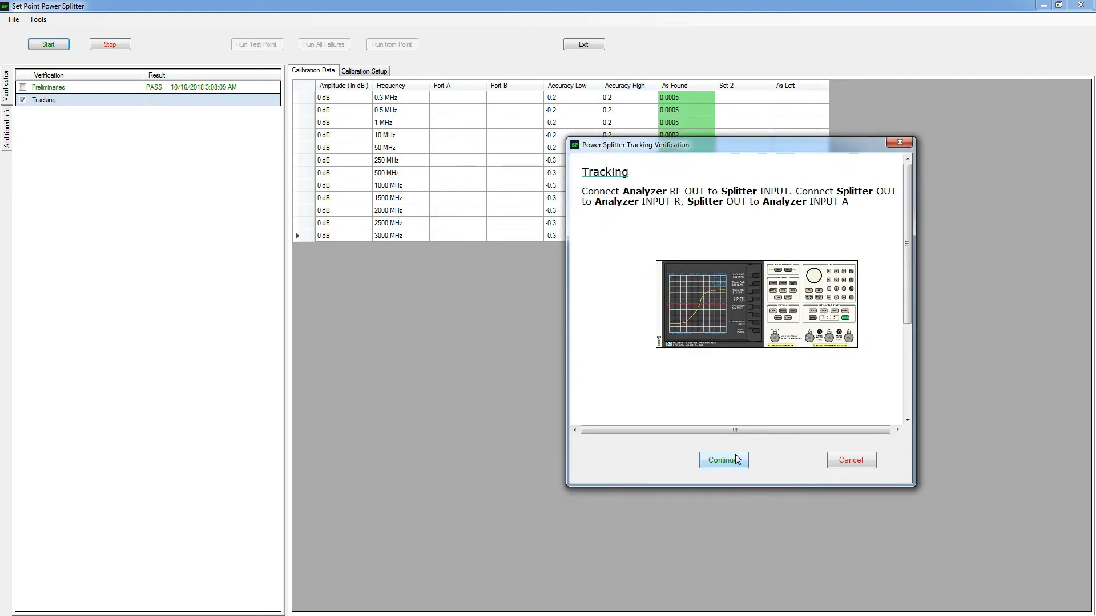
left_click(732, 464)
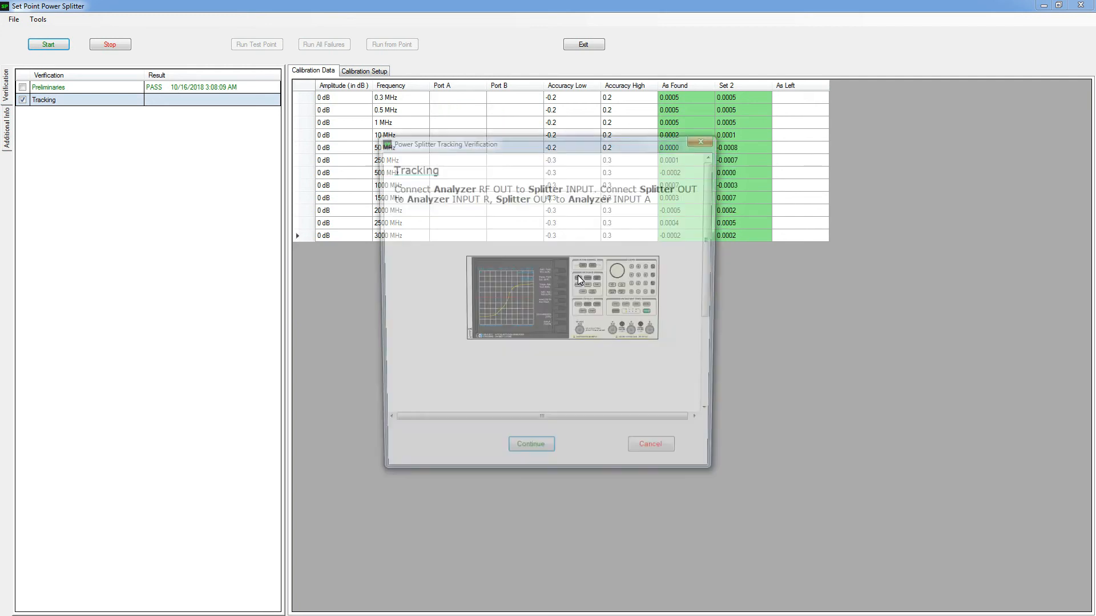
left_click(654, 455)
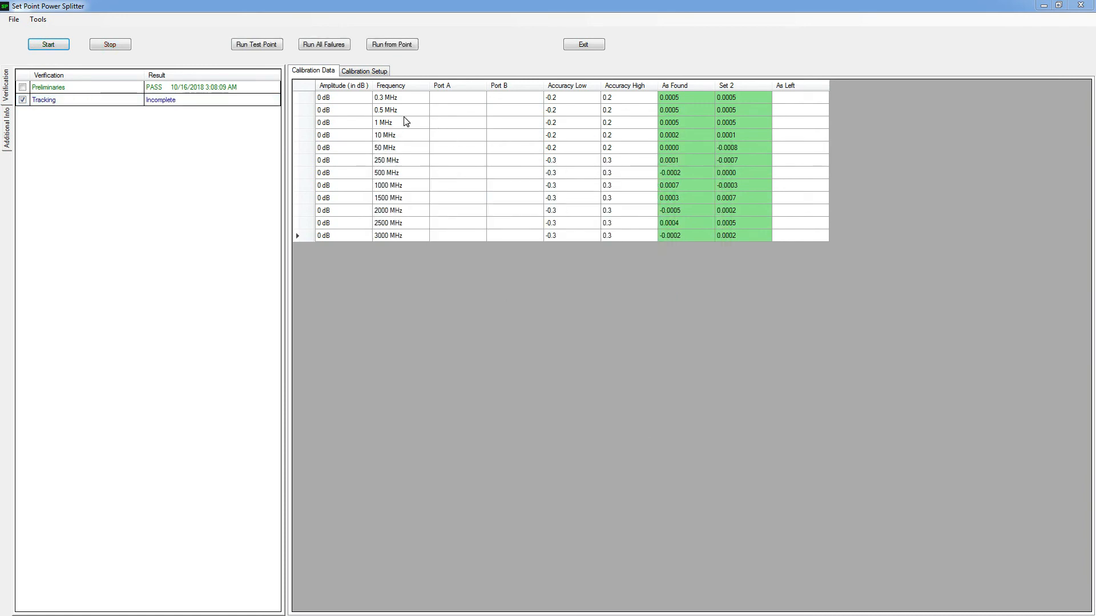
left_click(413, 98)
left_click_drag(409, 144, 410, 232)
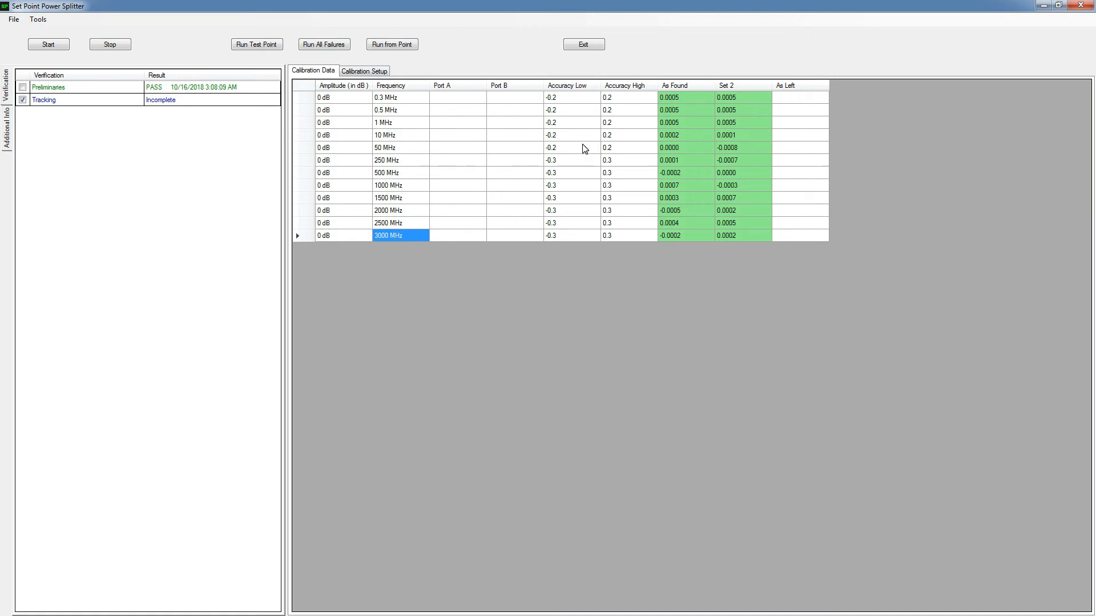
Try raising the number of sweeps and number of points in the power splitter settings, leaving without saving.
left_click(39, 19)
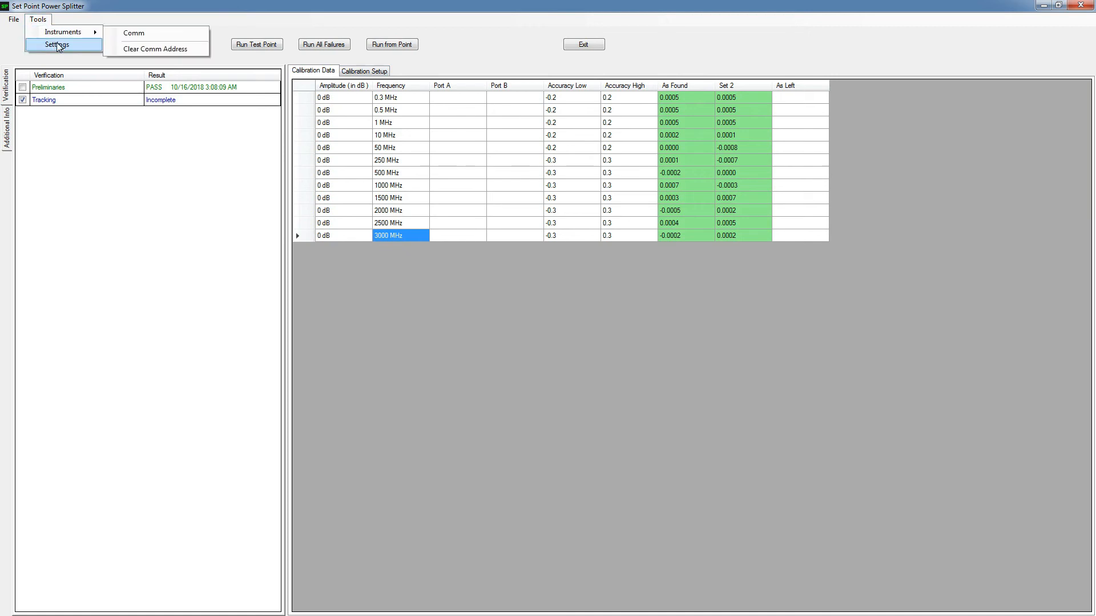
left_click(56, 44)
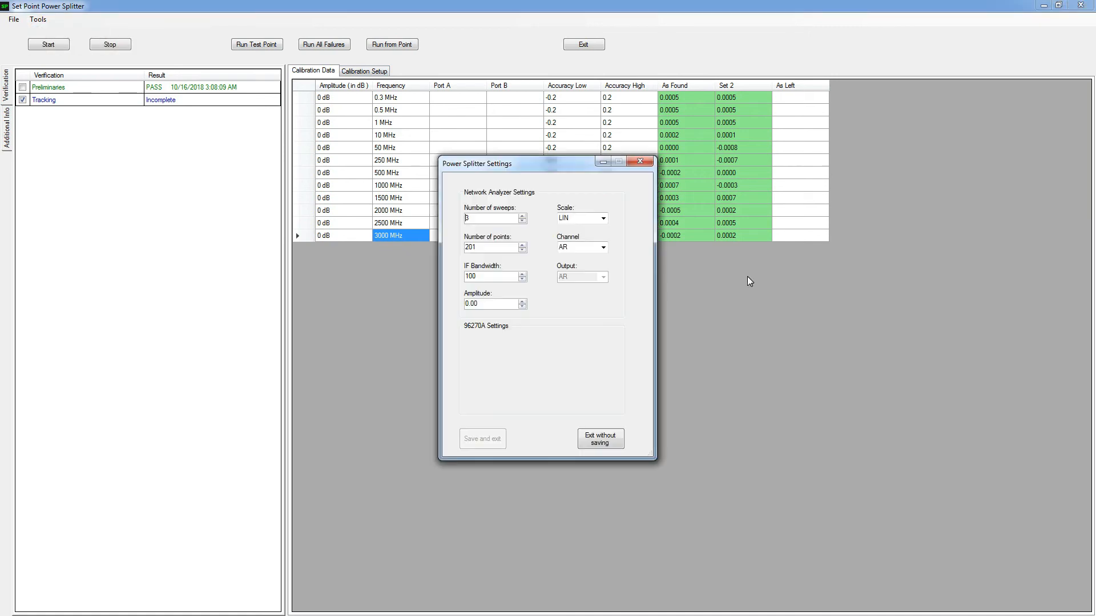
left_click(522, 216)
left_click(522, 215)
left_click(523, 215)
left_click(523, 244)
left_click(522, 245)
left_click(522, 245)
left_click(522, 245)
left_click(522, 245)
left_click(600, 440)
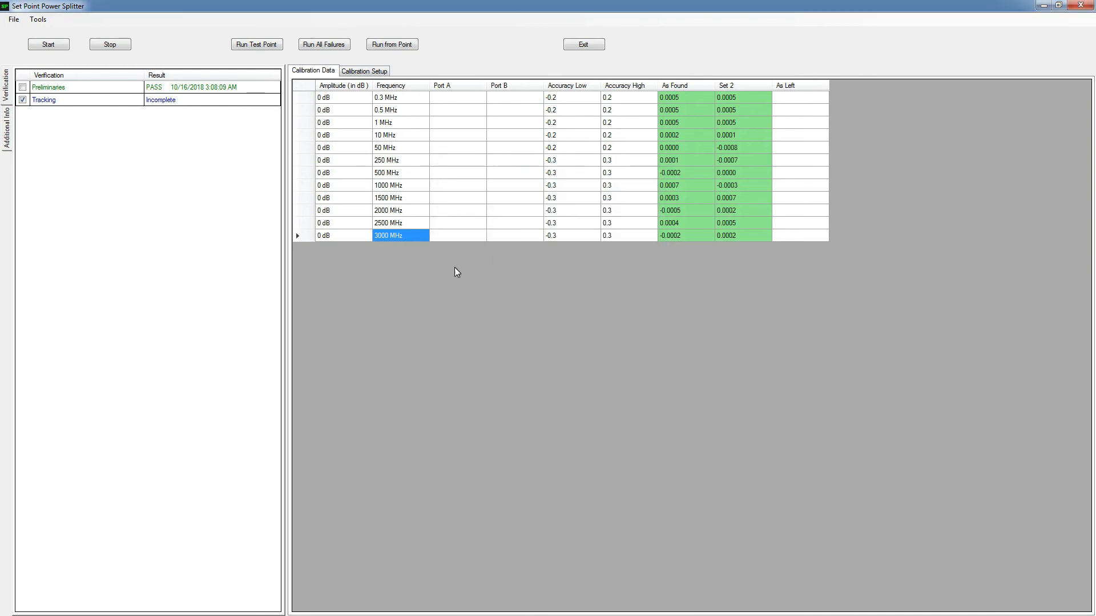
Exit the power splitter project, relaunch Set Point in offline mode, and show the Frequency Counter instrument group.
left_click(595, 47)
left_click(535, 354)
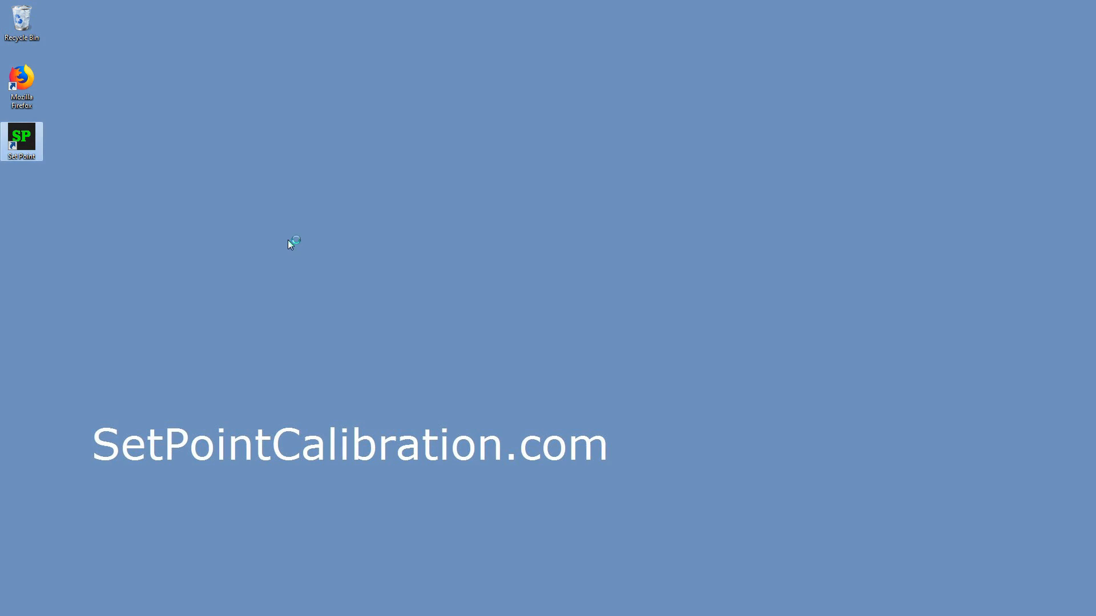
left_click(520, 350)
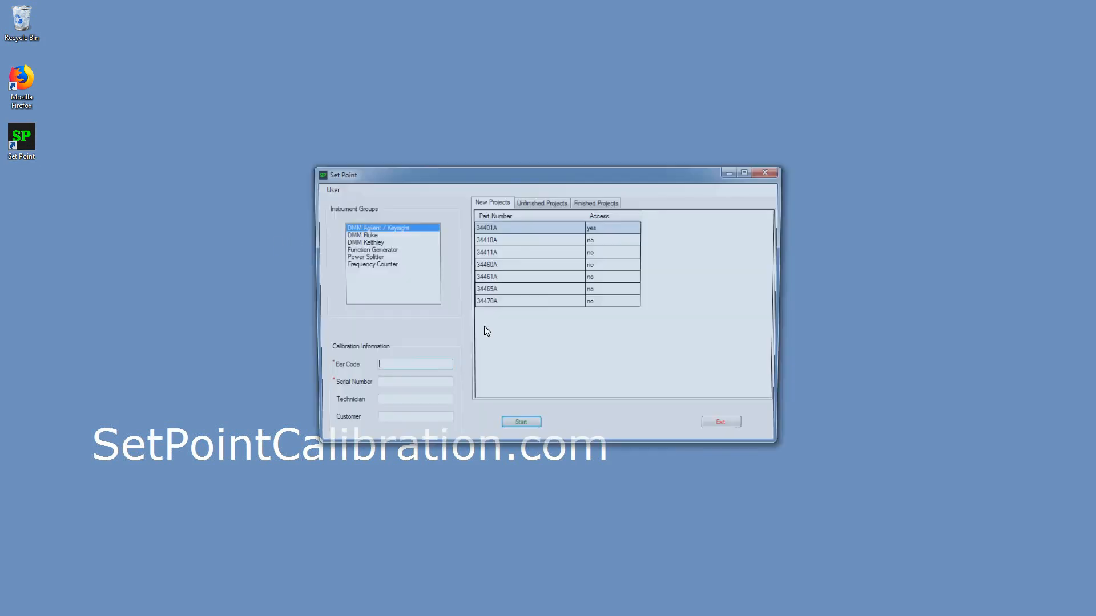
left_click(356, 265)
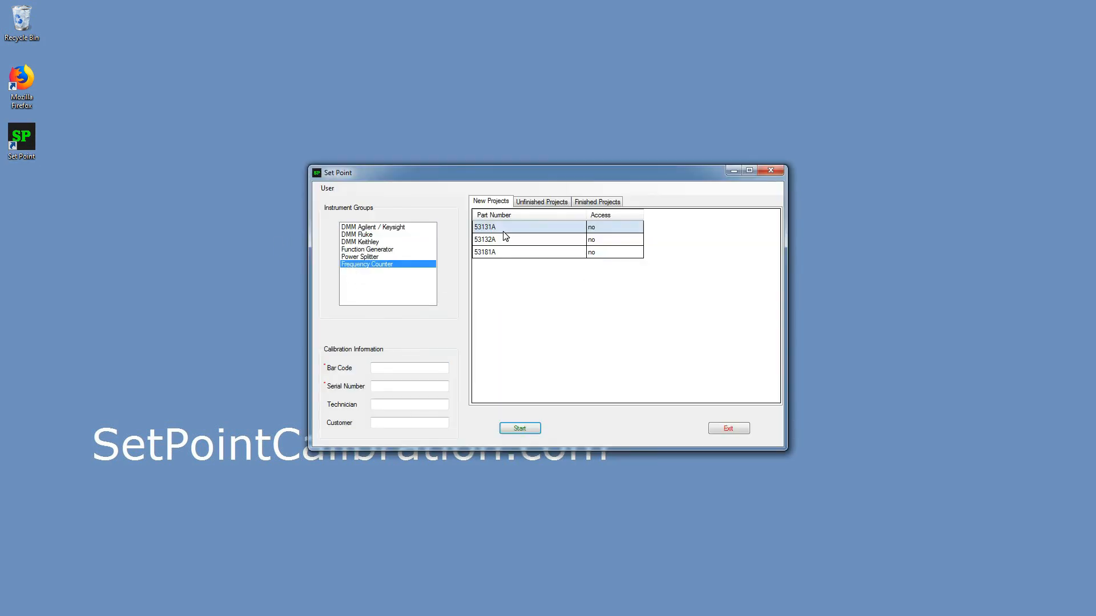
Show the part numbers in the DMM Agilent / Keysight, DMM Fluke and Function Generator instrument groups, and exit Set Point.
left_click(357, 228)
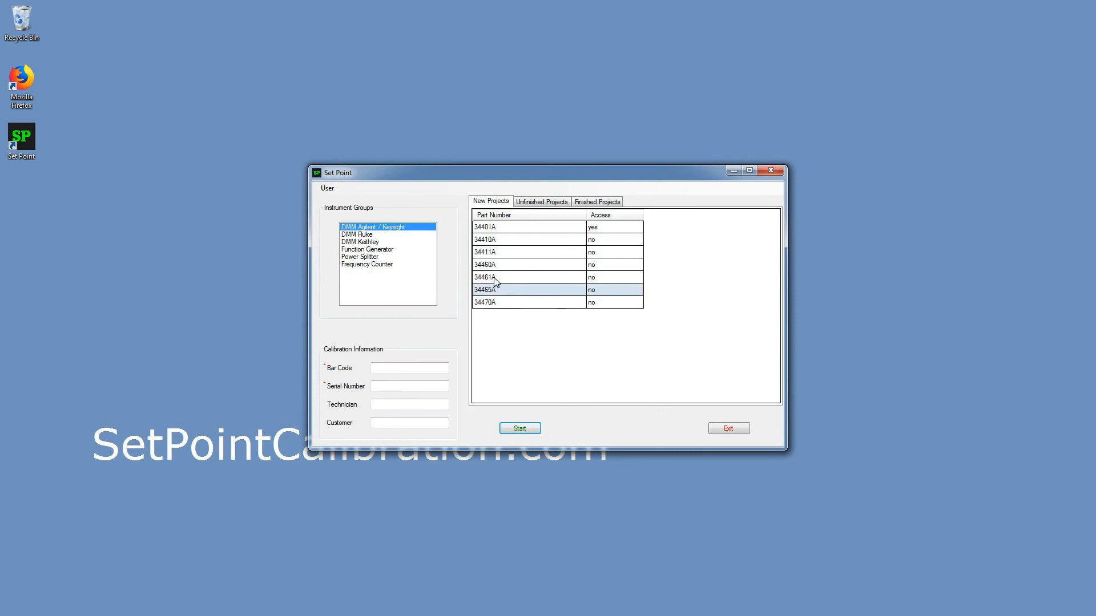
left_click(355, 235)
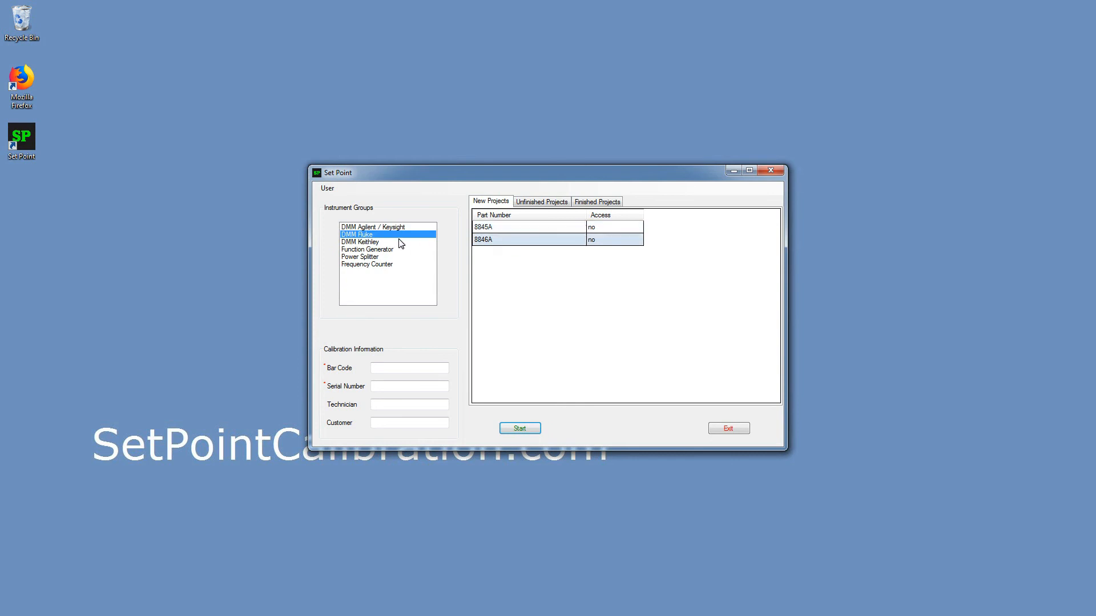
left_click(374, 250)
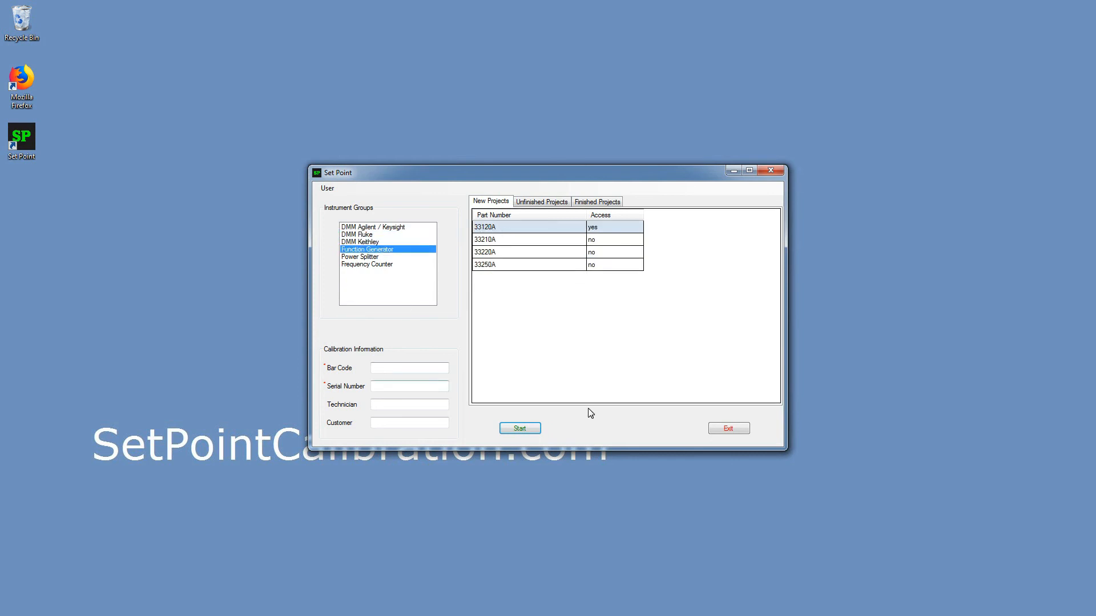
left_click(717, 429)
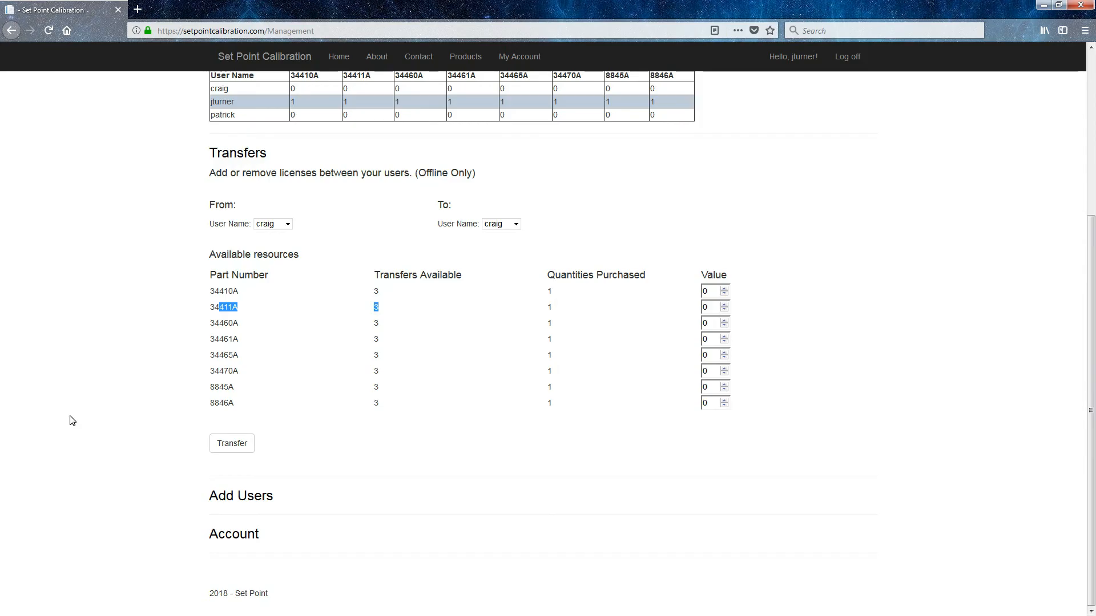
In Firefox, go to the Set Point Calibration home page, log off the account, and open the new account registration form.
left_click(338, 57)
left_click(339, 26)
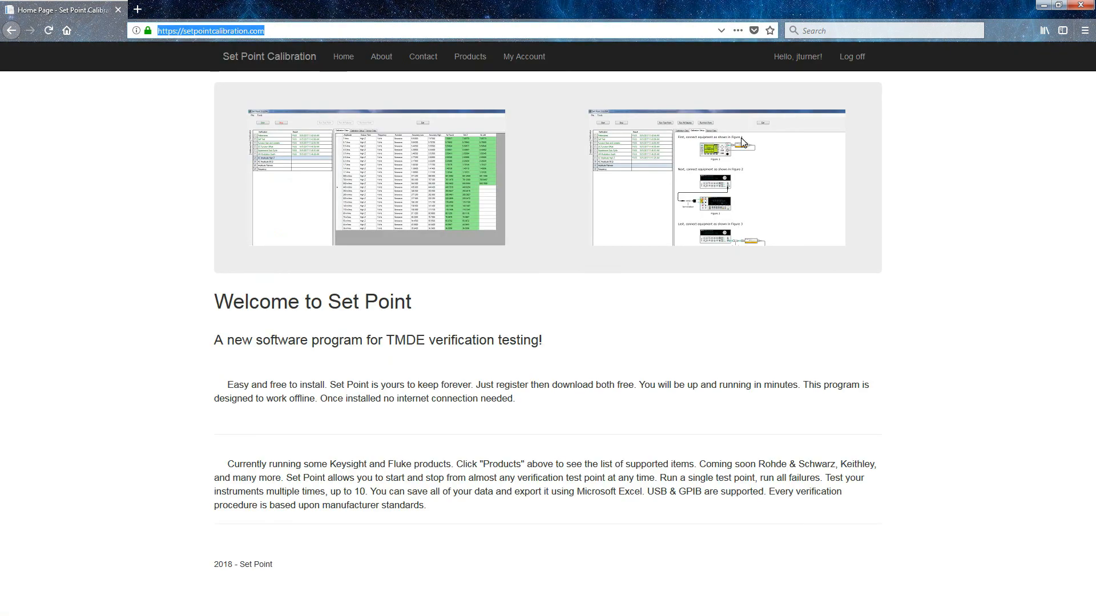
left_click(869, 63)
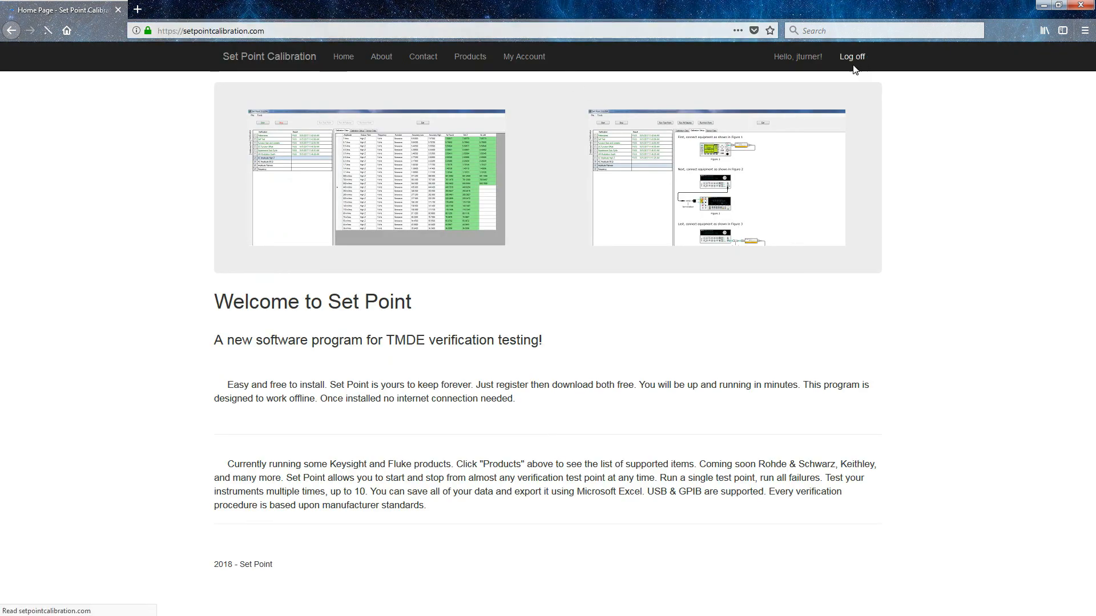
left_click(826, 57)
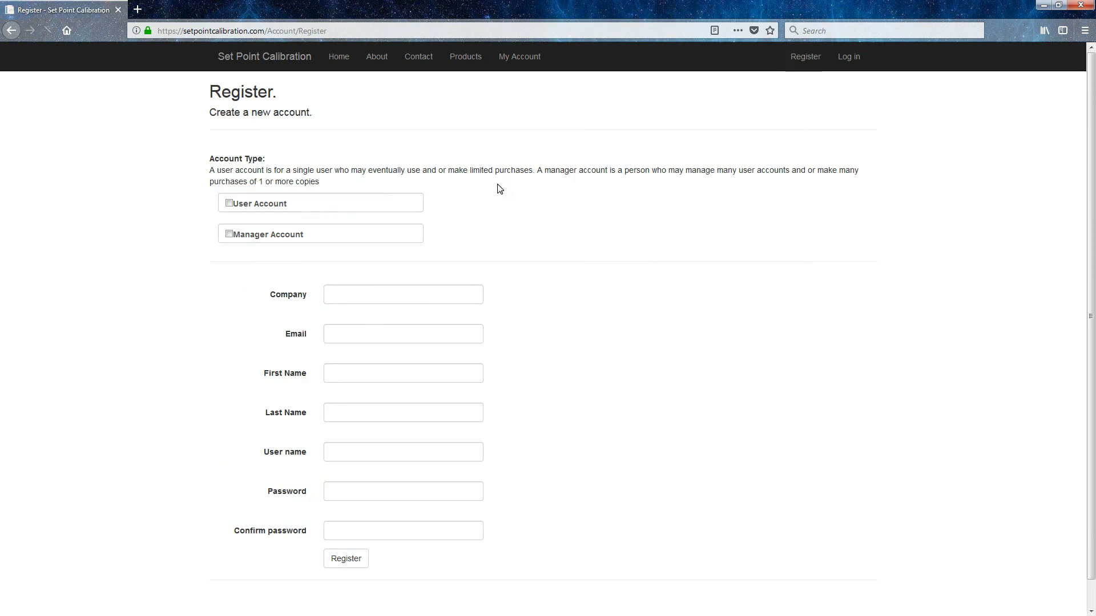
Choose User Account as the account type and go through the registration fields from Email to Confirm password, leaving them blank.
scroll(342, 322, "down", 2)
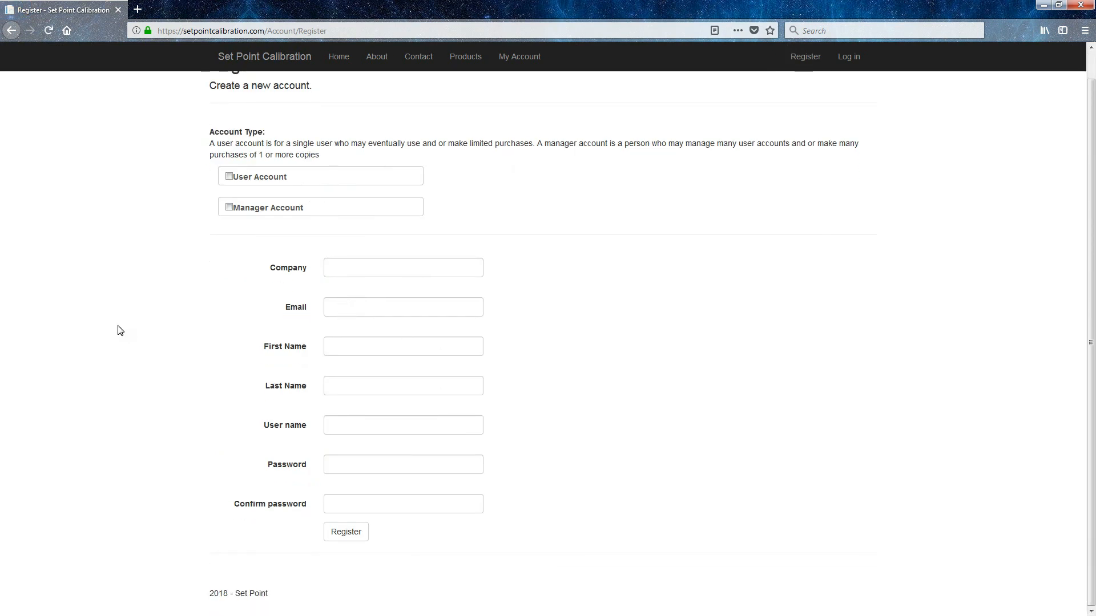
left_click(248, 179)
left_click(363, 337)
scroll(365, 341, "down", 2)
left_click(350, 309)
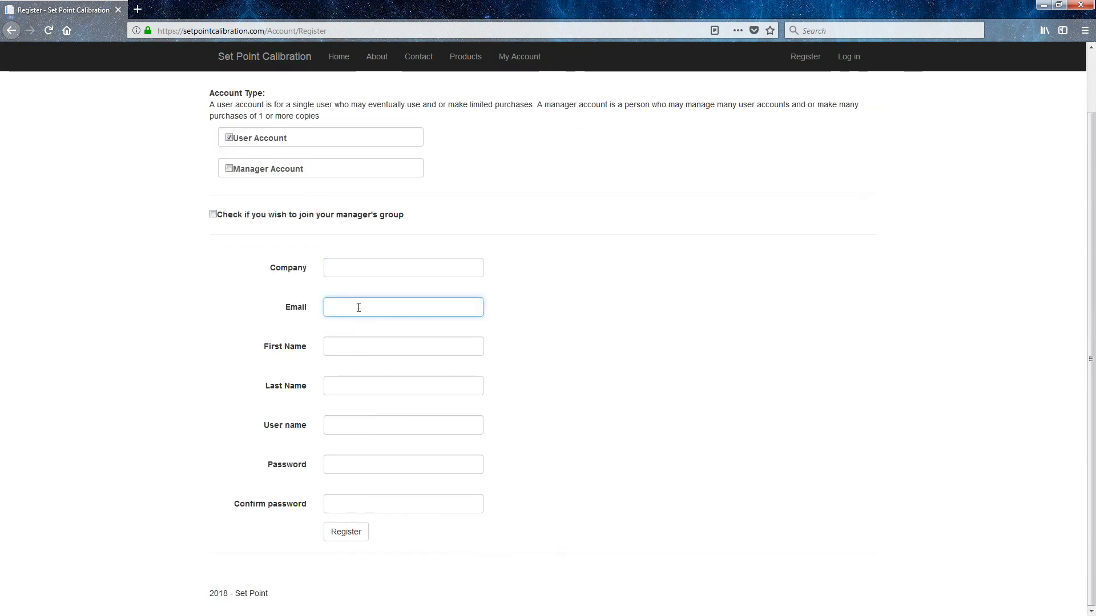
left_click(352, 349)
left_click(350, 385)
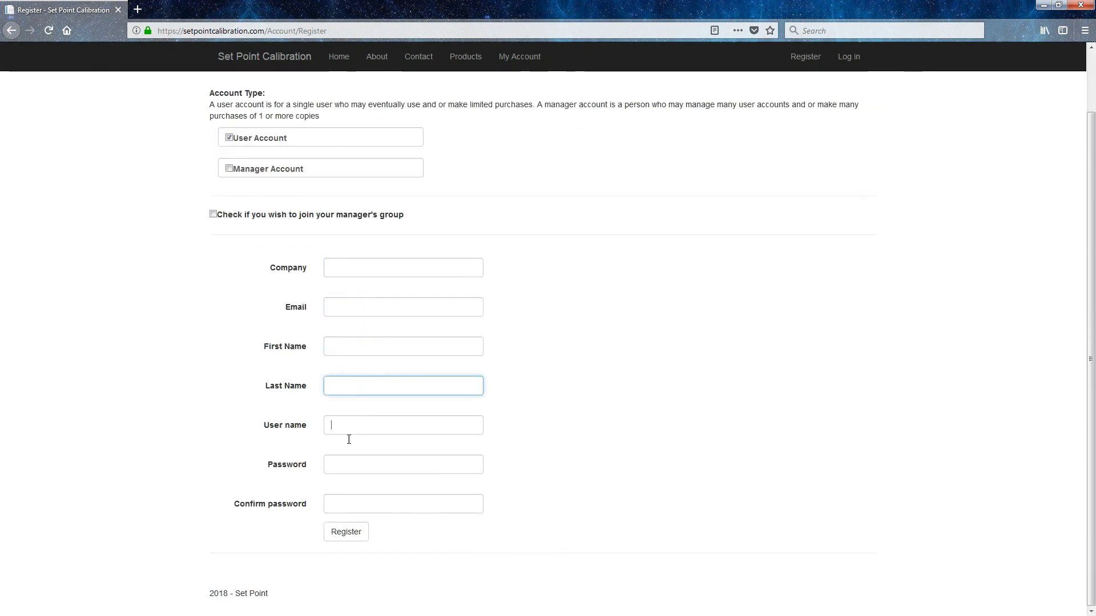
left_click(350, 504)
scroll(255, 251, "up", 2)
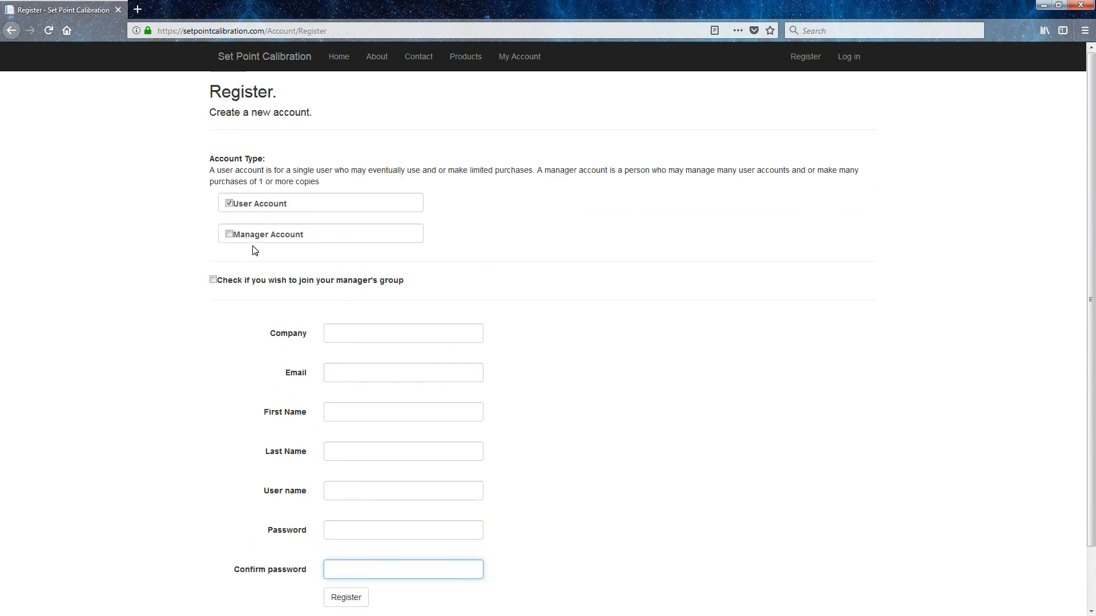
Review the website's product list, highlighting the Agilent / Keysight and Fluke multimeters and the function generators, and close the browser.
left_click(340, 62)
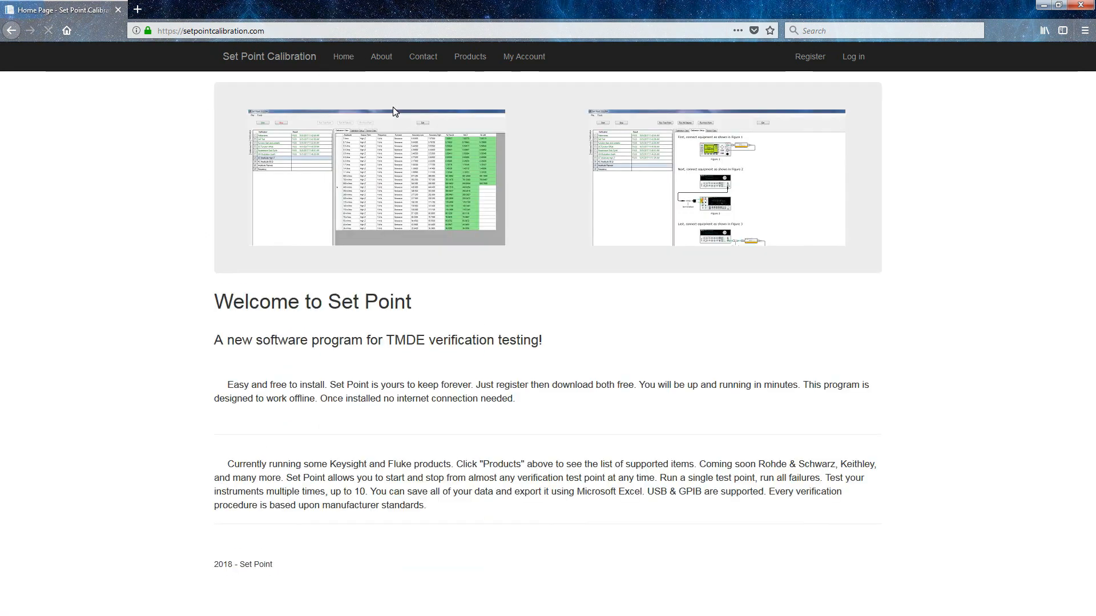
left_click(459, 58)
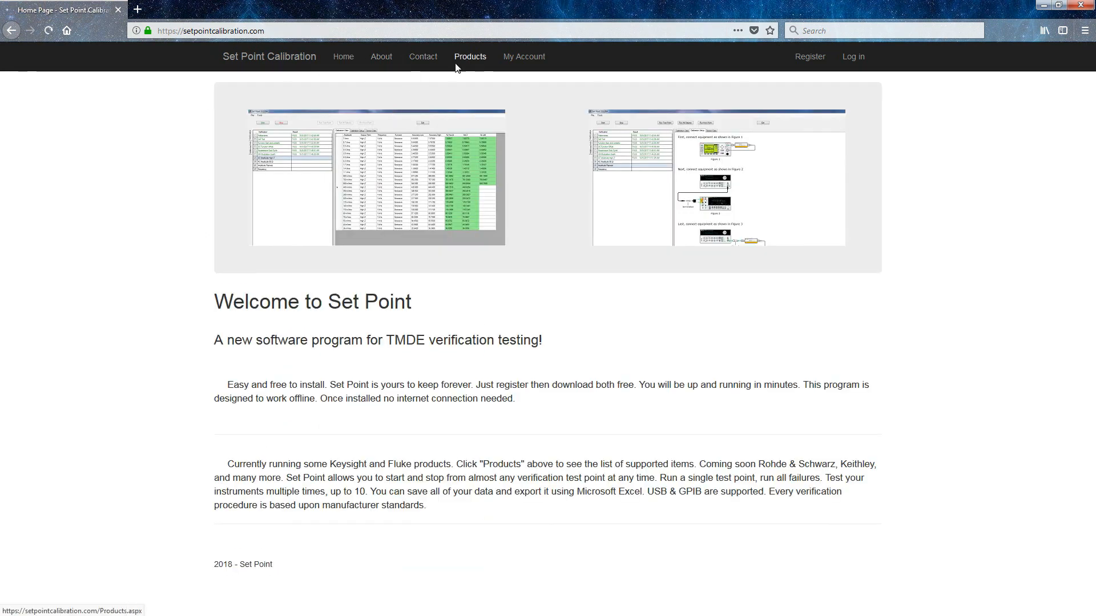
scroll(128, 268, "down", 2)
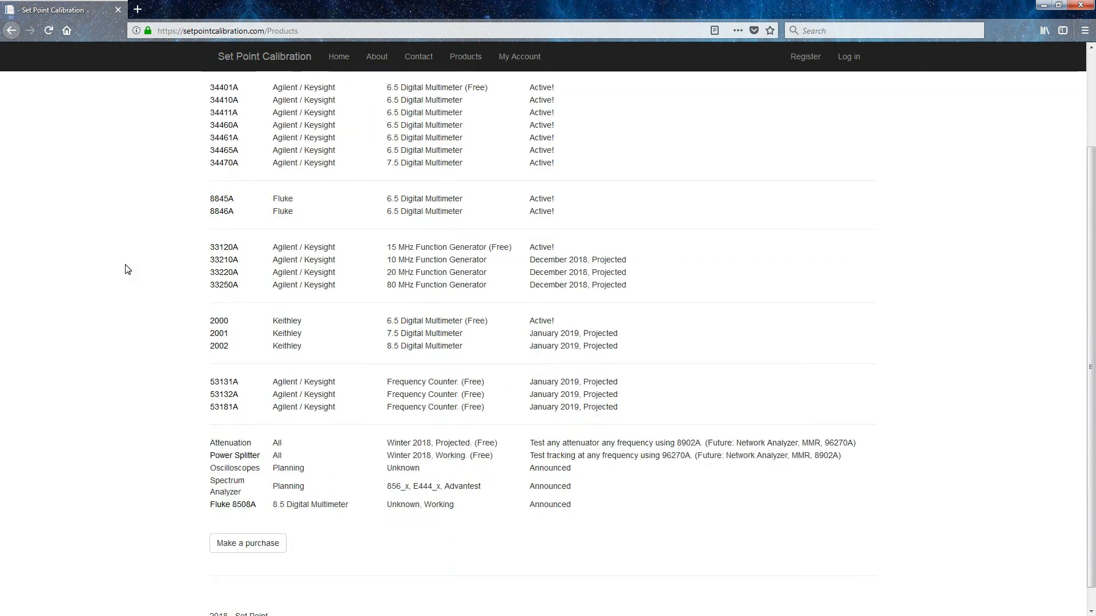
scroll(393, 115, "up", 2)
left_click_drag(392, 123, 436, 186)
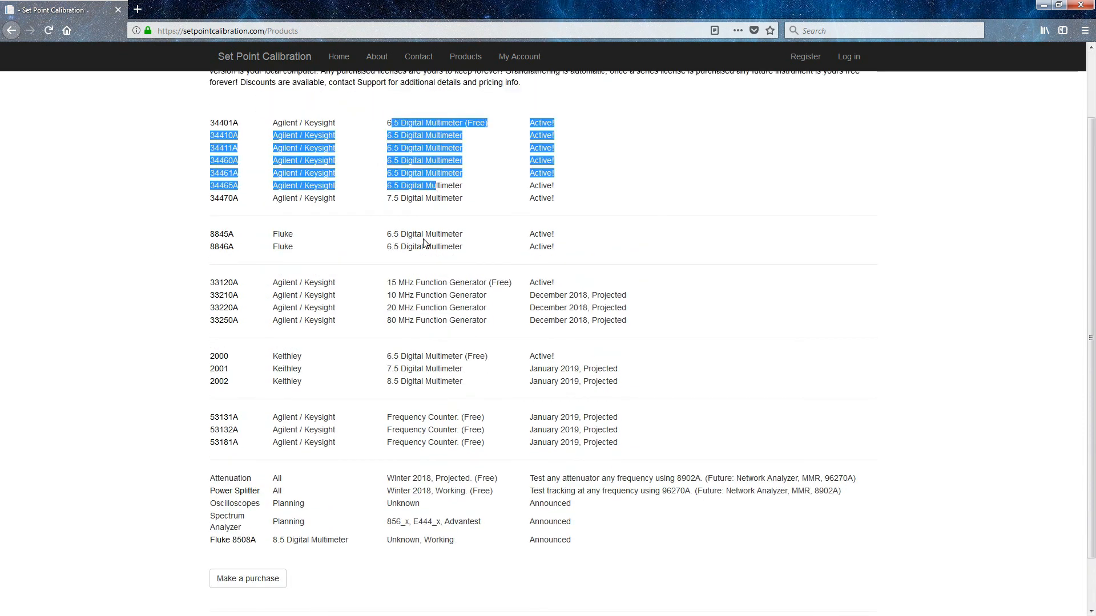
left_click_drag(407, 234, 421, 247)
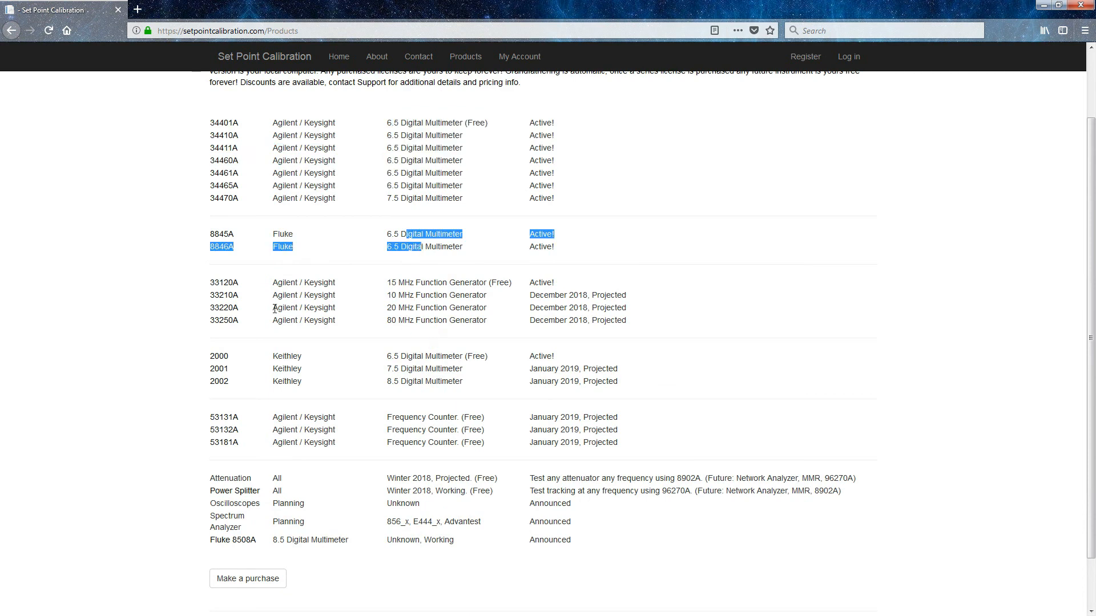
left_click_drag(309, 283, 500, 282)
left_click_drag(392, 295, 604, 297)
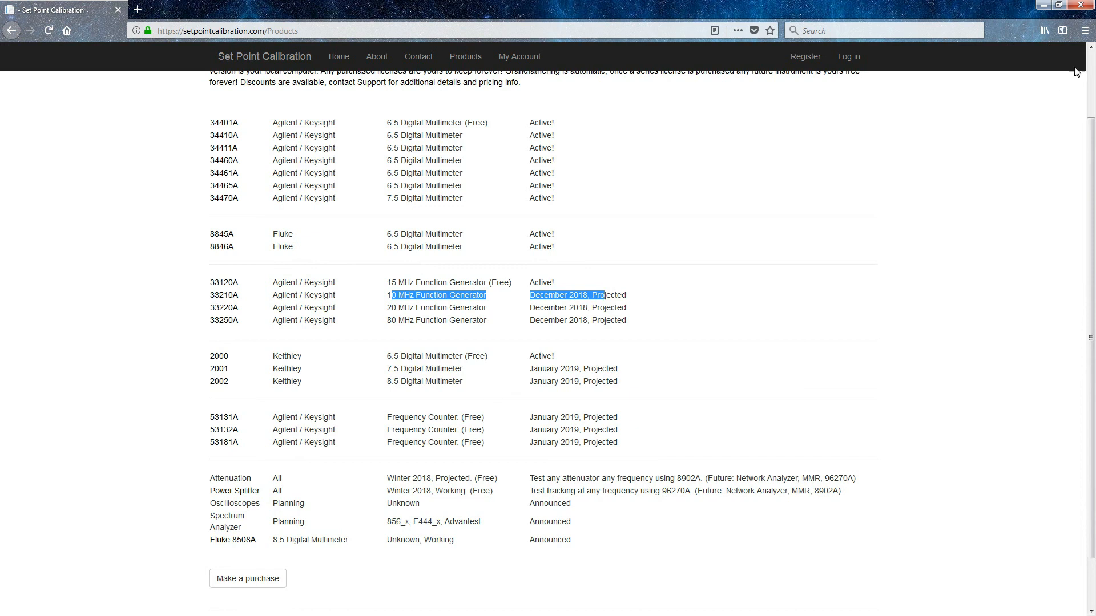
left_click(1083, 4)
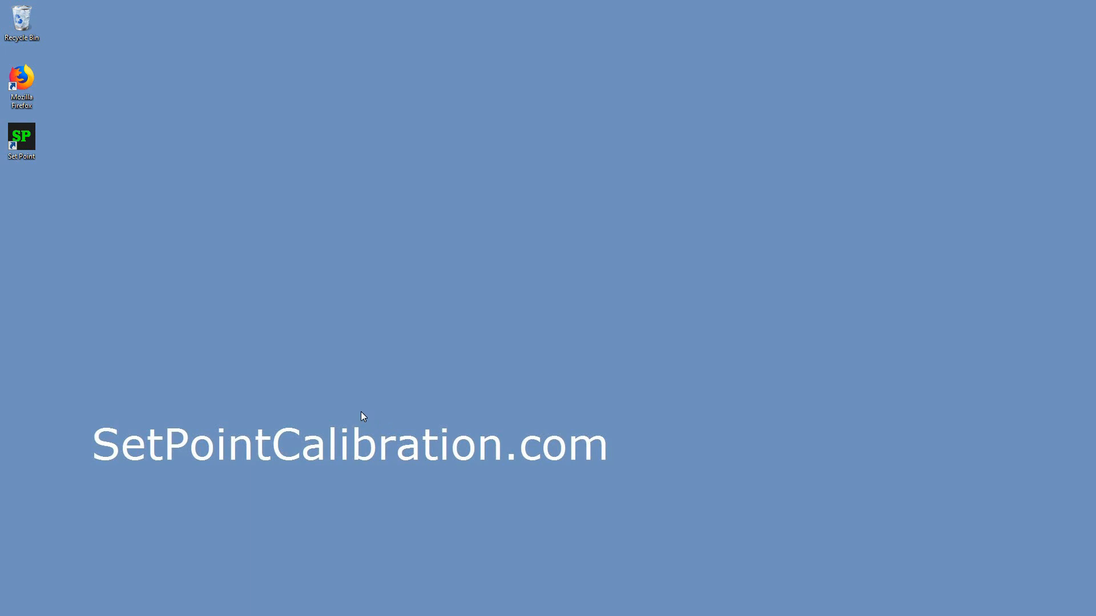